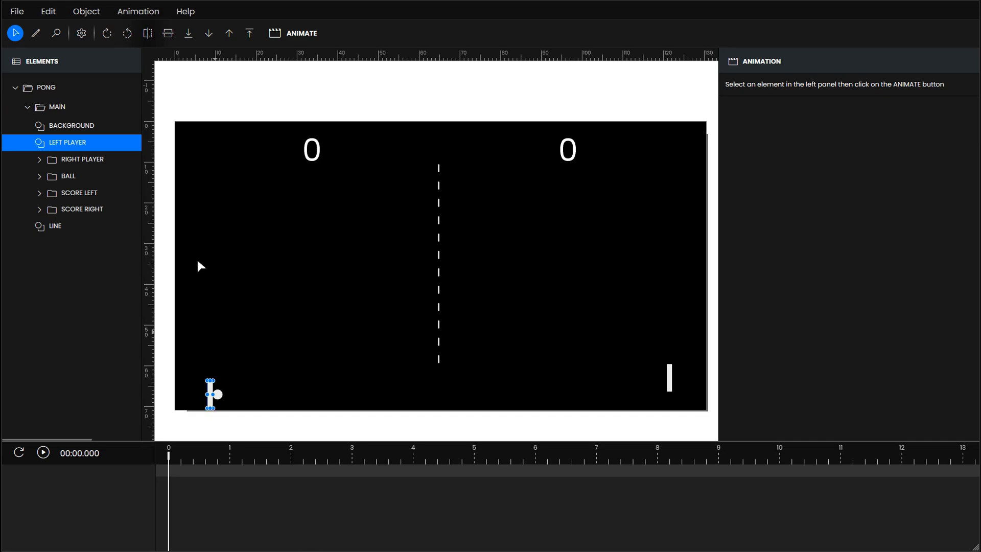
- Add a translate animation to the left player and set its duration to 6 seconds
{"action": "left_click", "coordinate": [295, 32]}
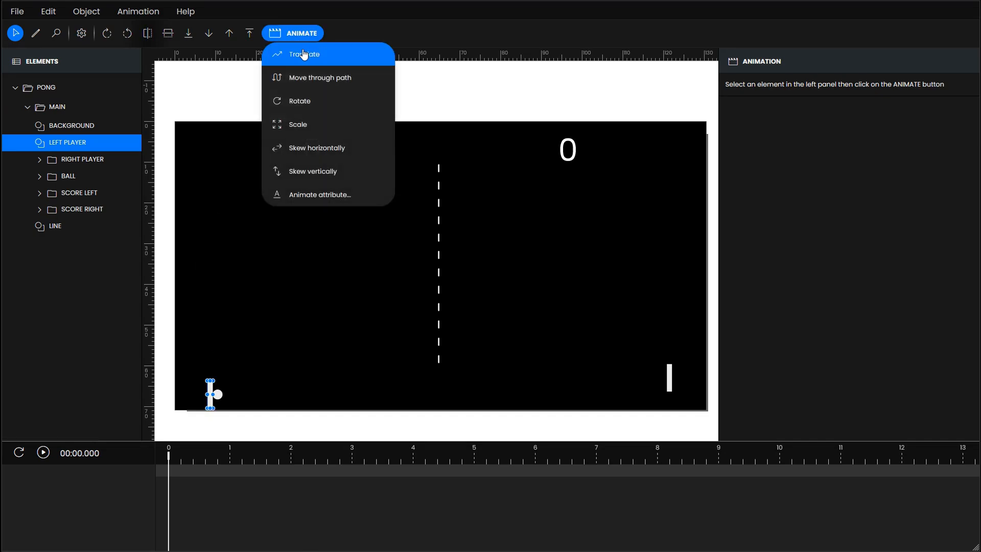
{"action": "left_click", "coordinate": [304, 55]}
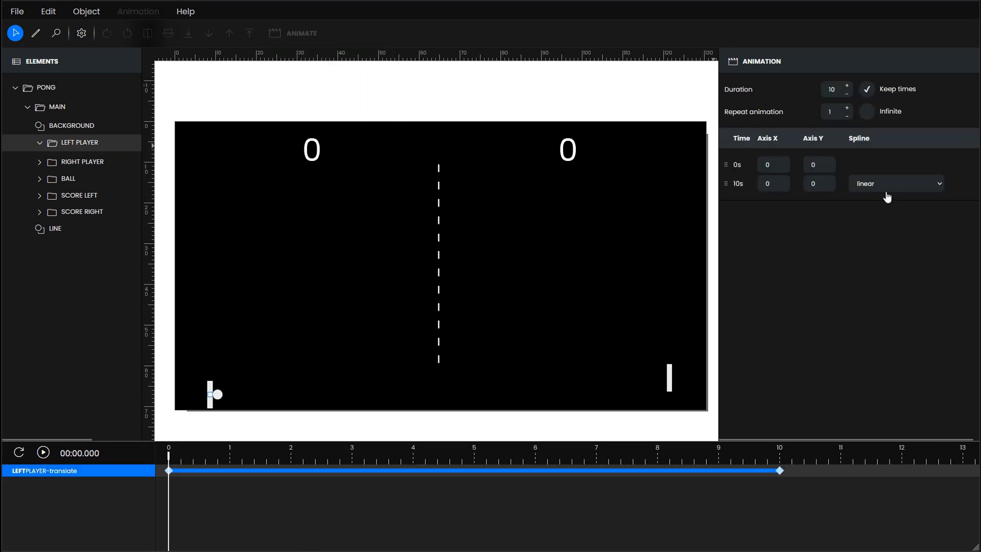
{"action": "left_click", "coordinate": [848, 95]}
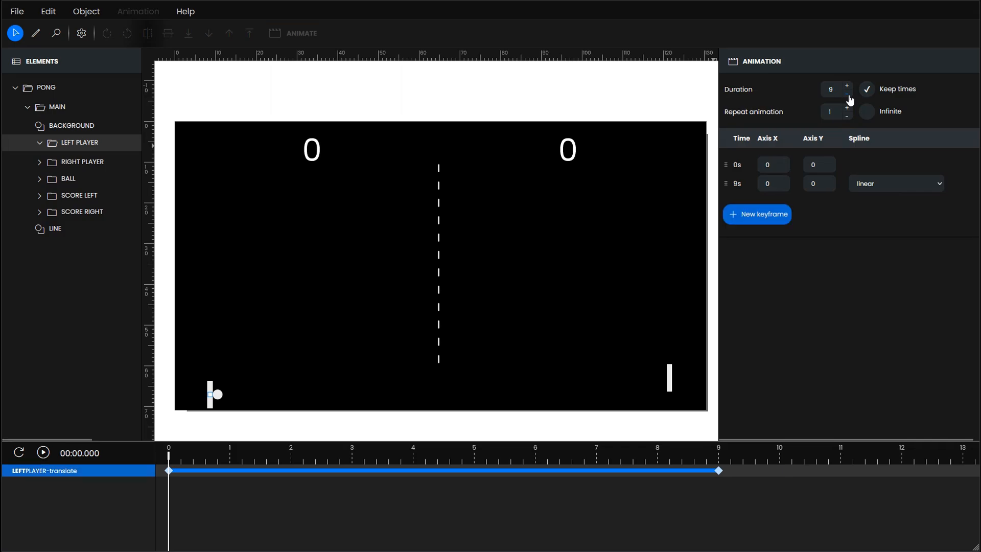
{"action": "left_click", "coordinate": [848, 95]}
{"action": "left_click", "coordinate": [848, 95]}
{"action": "left_click", "coordinate": [848, 95]}
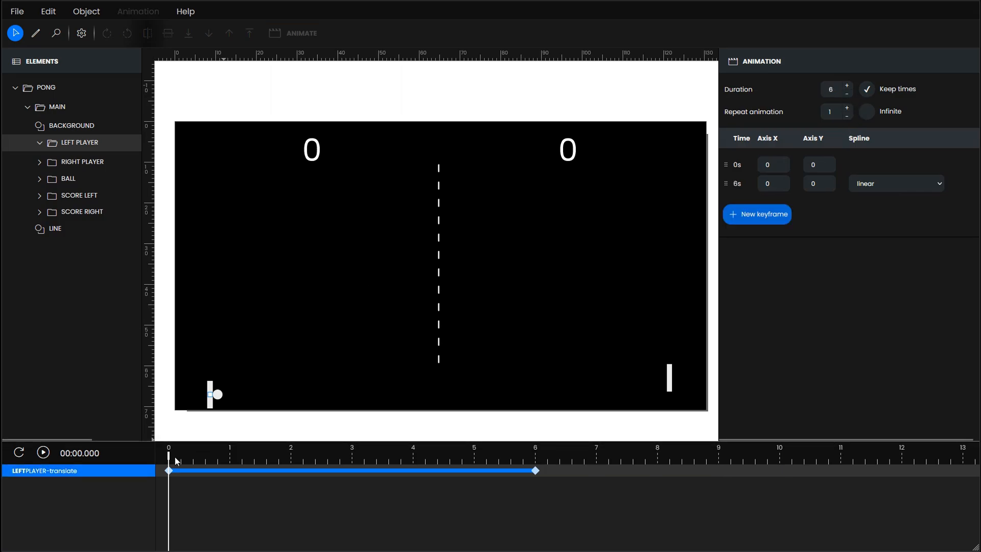
- Add keyframes to the left player's translate animation at 1, 2, 3, 4 and 5 seconds
{"action": "left_click_drag", "start_coordinate": [174, 457], "coordinate": [229, 462]}
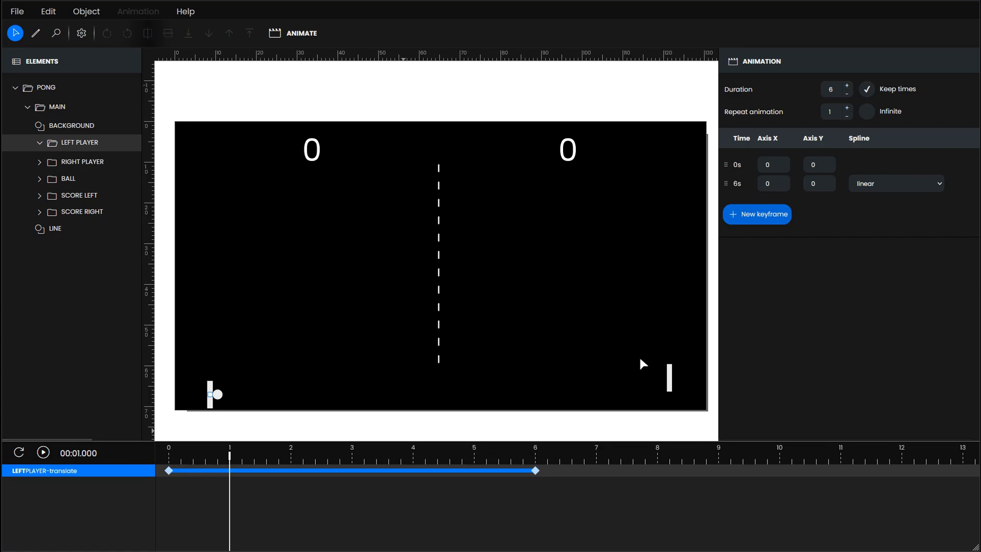
{"action": "left_click", "coordinate": [760, 214]}
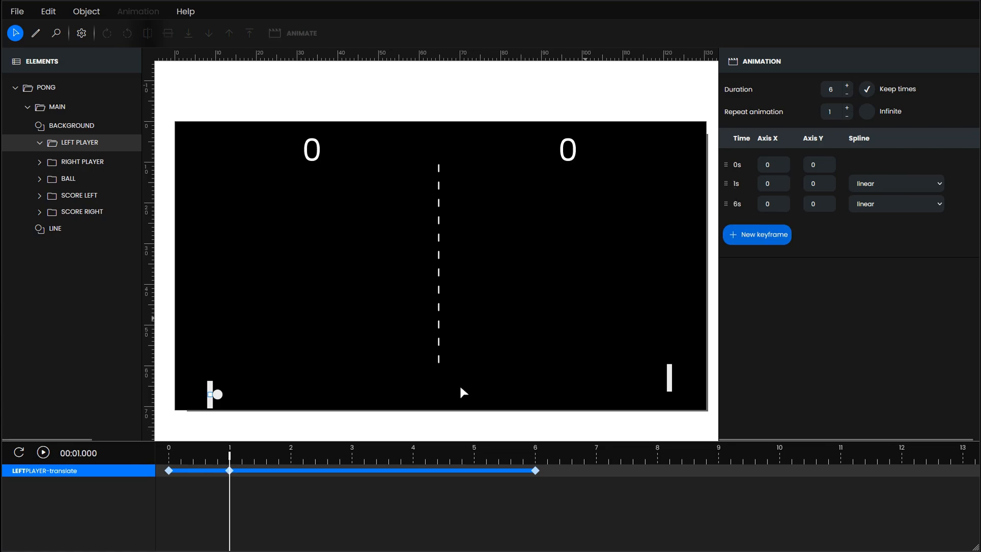
{"action": "left_click_drag", "start_coordinate": [232, 456], "coordinate": [292, 467]}
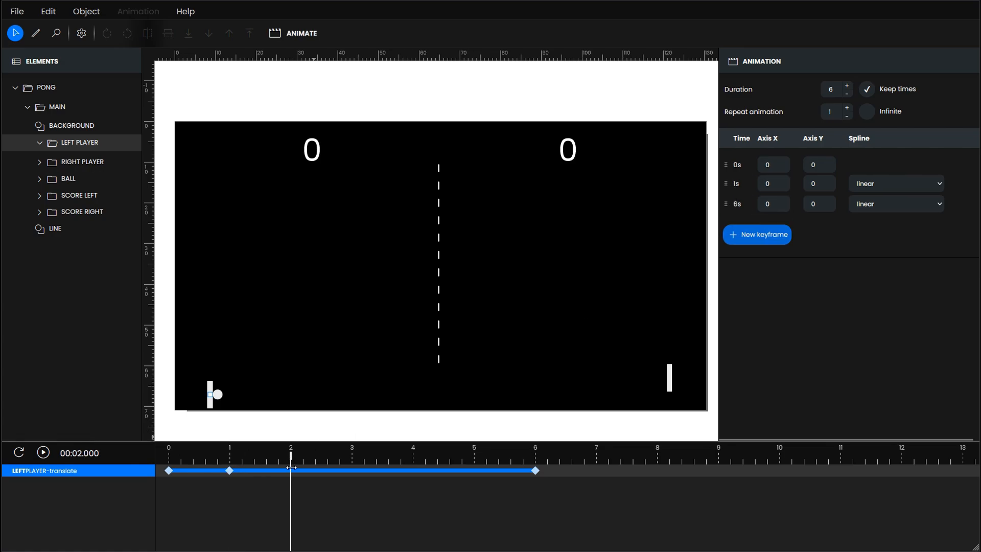
{"action": "left_click", "coordinate": [773, 240]}
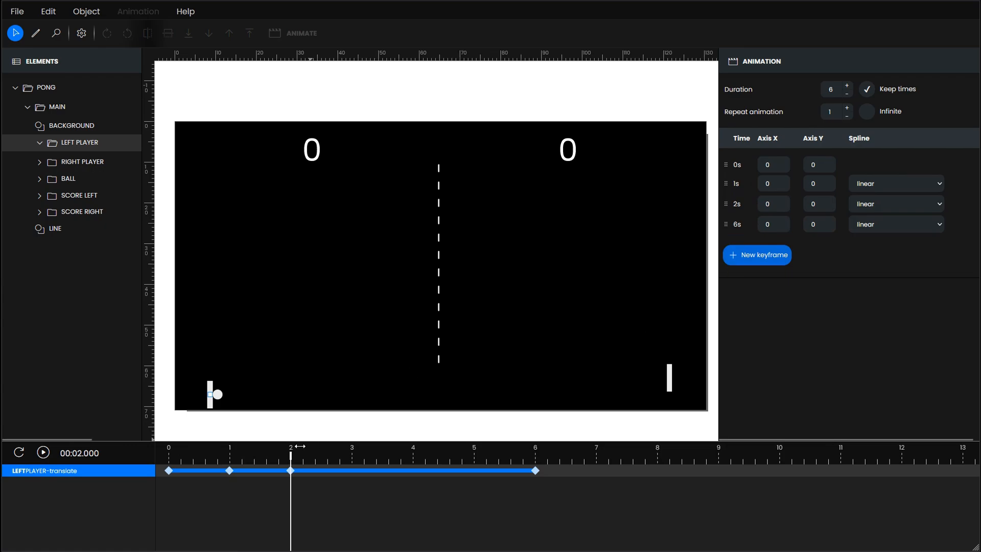
{"action": "left_click_drag", "start_coordinate": [289, 459], "coordinate": [345, 471]}
{"action": "left_click", "coordinate": [758, 255]}
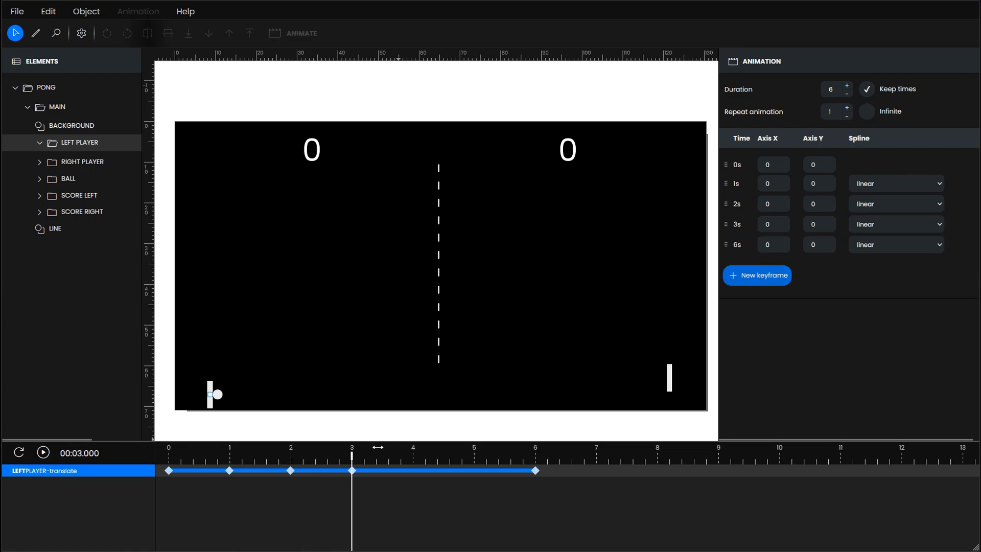
{"action": "left_click", "coordinate": [759, 276]}
{"action": "left_click", "coordinate": [757, 297]}
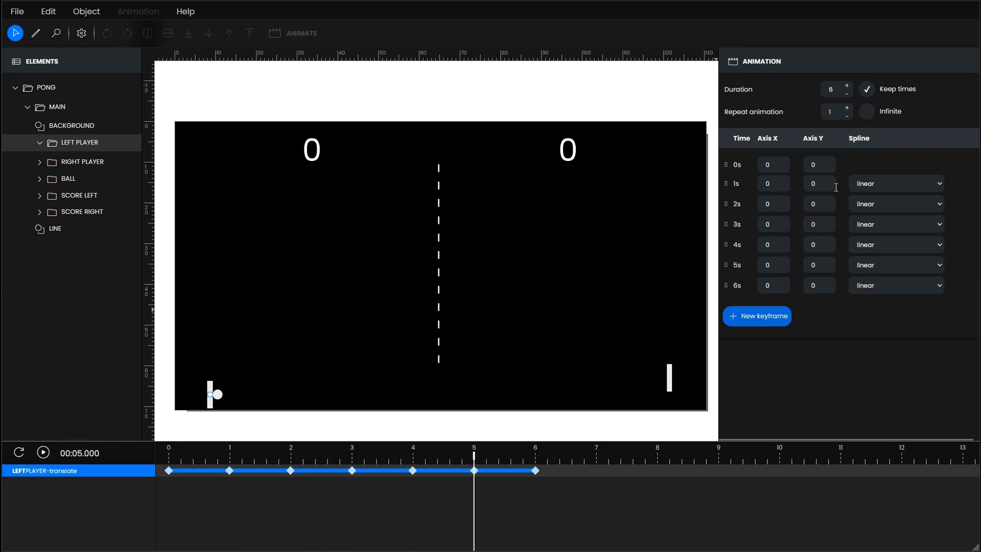
- Set the left player's Axis Y to -600 at 1s, -400 at 2s and 3s, and -600 at 4s and 5s
{"action": "key", "text": "Return"}
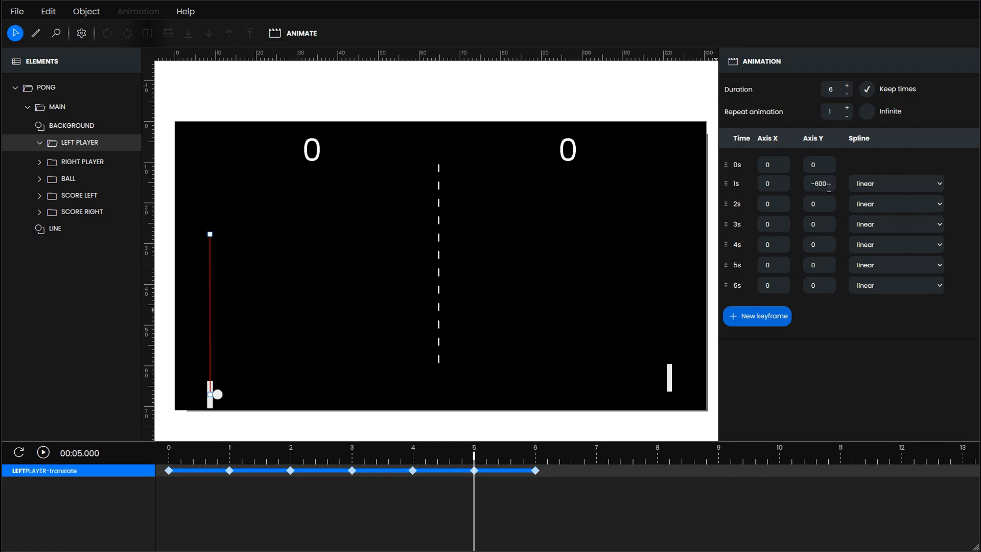
{"action": "left_click_drag", "start_coordinate": [170, 480], "coordinate": [229, 480]}
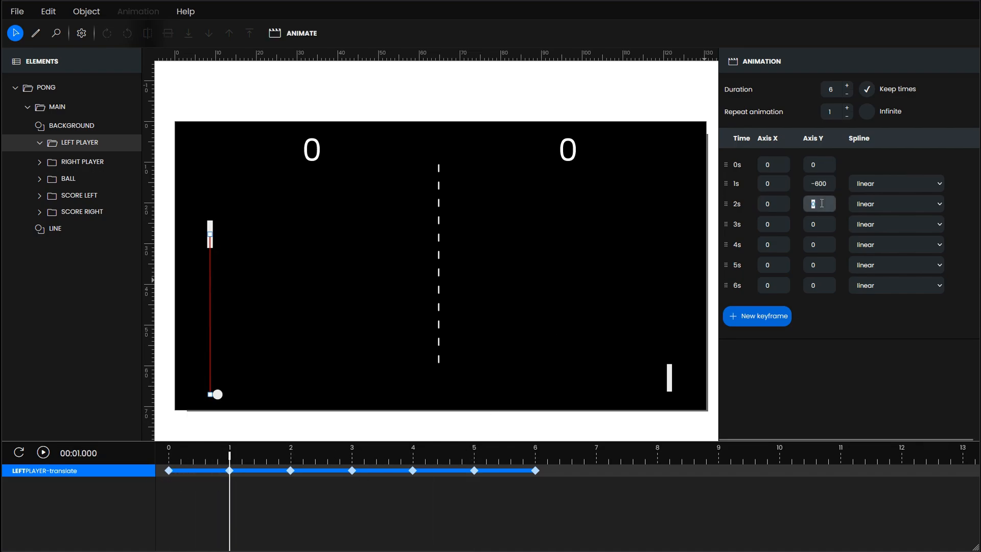
{"action": "left_click", "coordinate": [820, 223]}
{"action": "type", "text": "-400"}
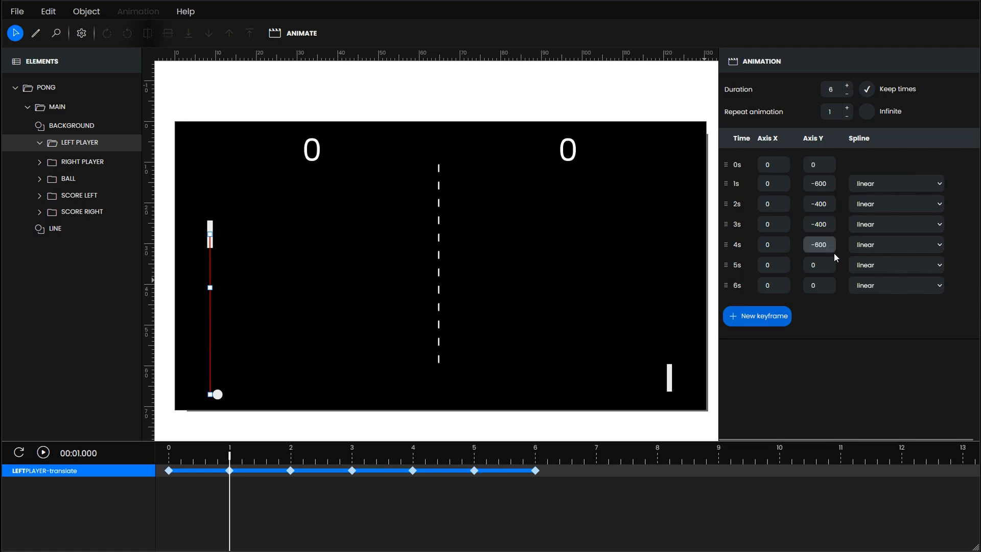
{"action": "left_click", "coordinate": [818, 265]}
{"action": "type", "text": "-600"}
{"action": "key", "text": "Return"}
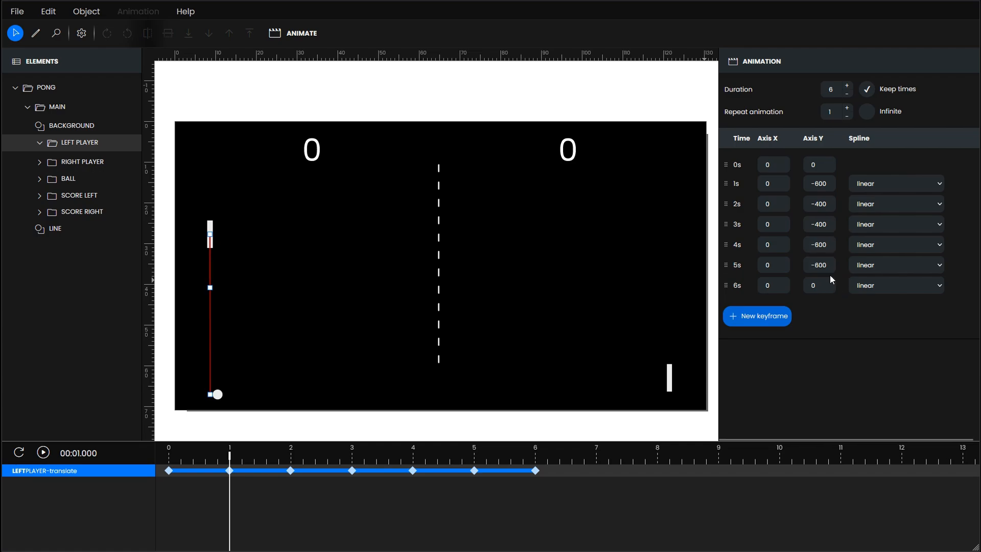
{"action": "left_click_drag", "start_coordinate": [225, 459], "coordinate": [130, 496]}
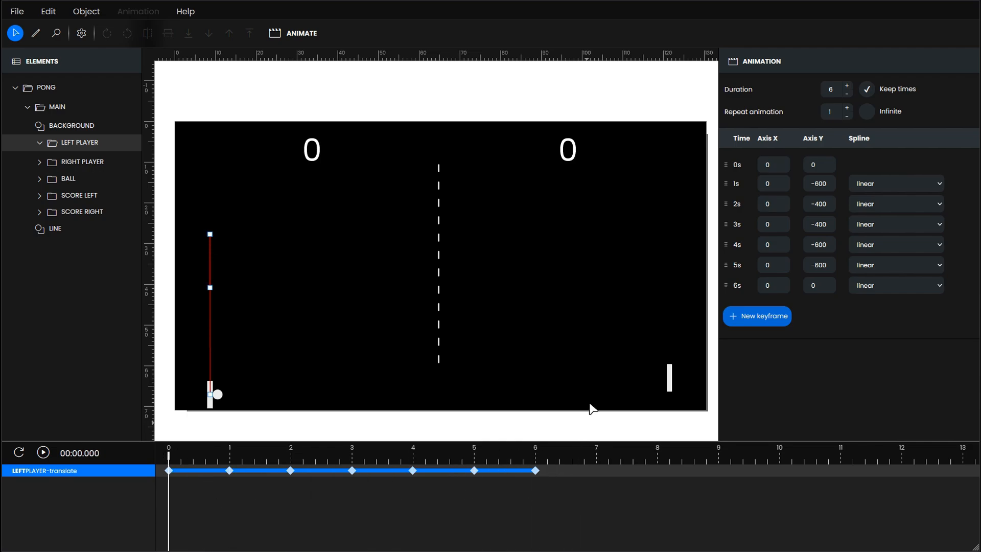
- Add a translate animation to the right player and set its duration to 6 seconds
{"action": "left_click", "coordinate": [671, 386]}
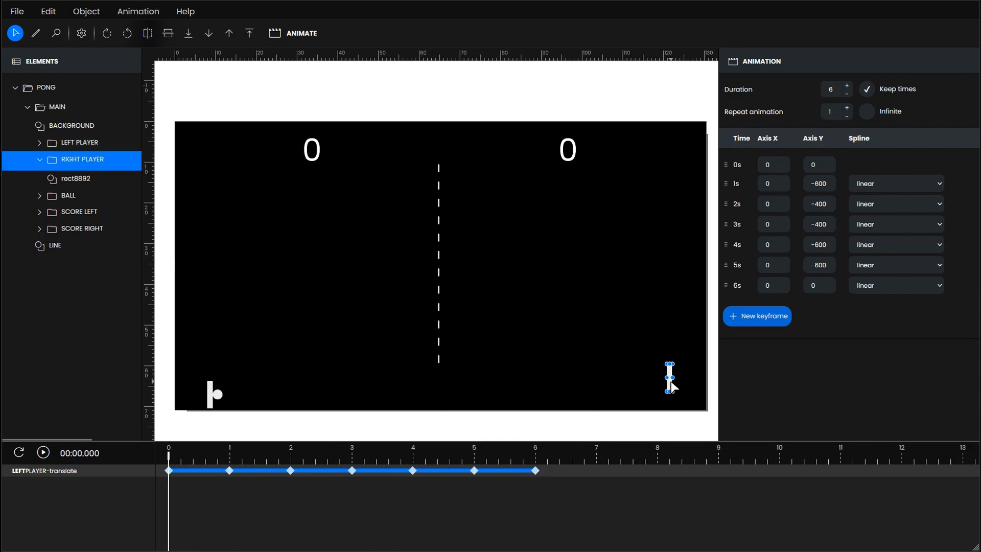
{"action": "left_click", "coordinate": [147, 12]}
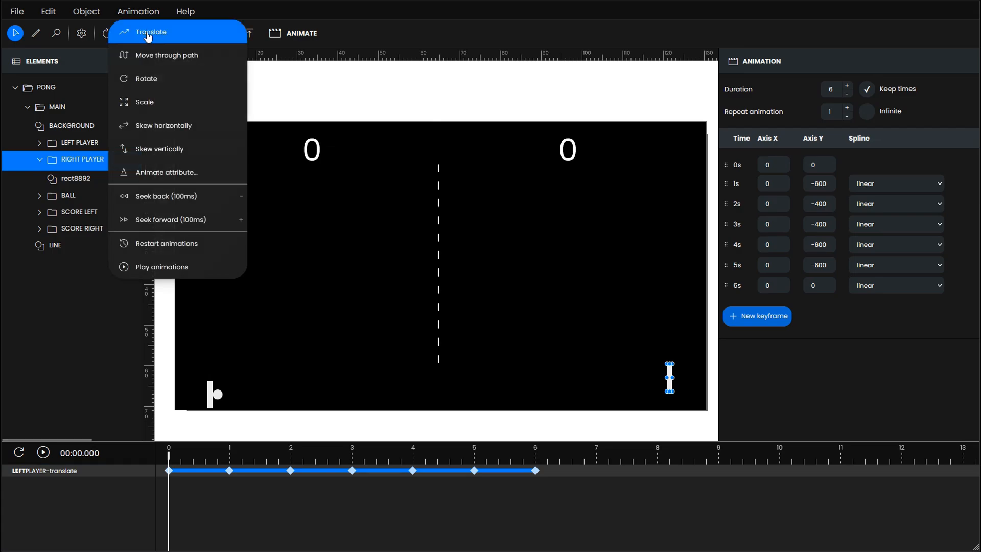
{"action": "left_click", "coordinate": [149, 34]}
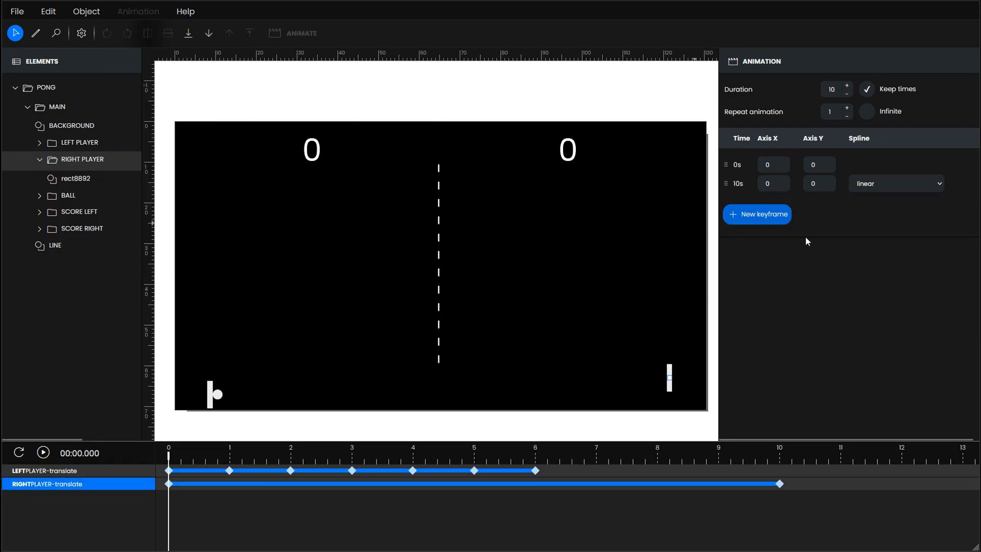
{"action": "left_click", "coordinate": [849, 97]}
{"action": "left_click", "coordinate": [850, 97]}
{"action": "left_click", "coordinate": [850, 97]}
{"action": "left_click", "coordinate": [850, 97]}
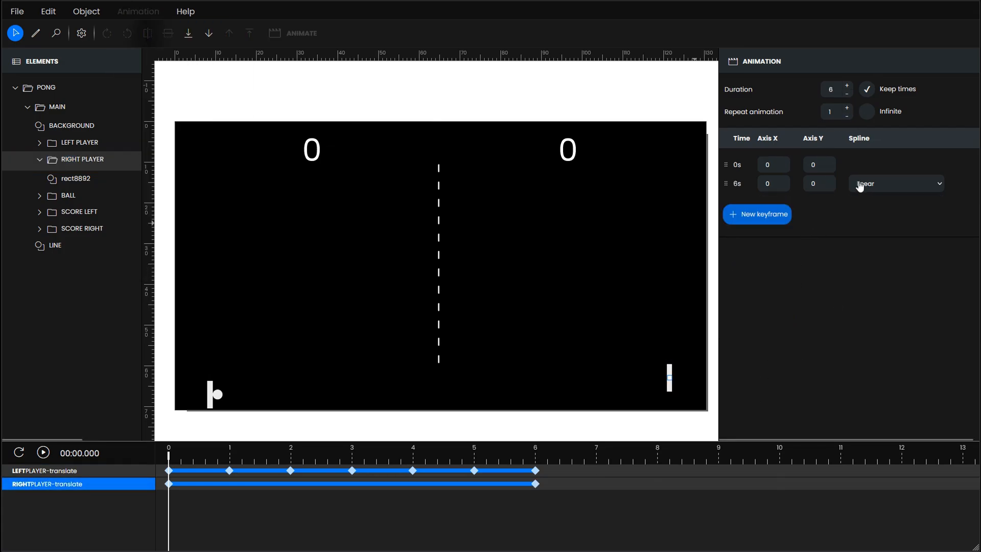
- Add right player keyframes at 1, 2, 3, 4 and 5 seconds, with Axis Y -500 at 1s and 2s
{"action": "left_click_drag", "start_coordinate": [169, 461], "coordinate": [229, 463]}
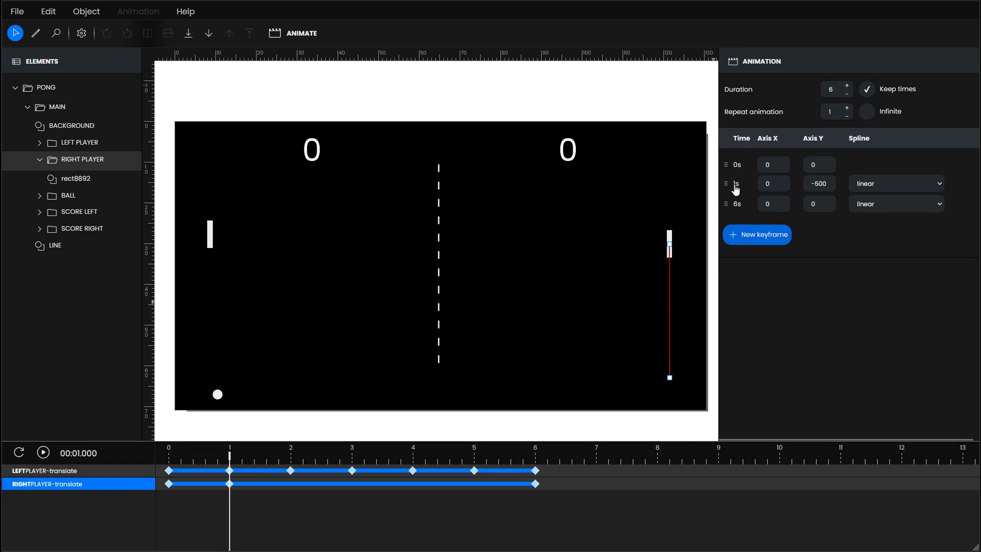
{"action": "right_click", "coordinate": [735, 185]}
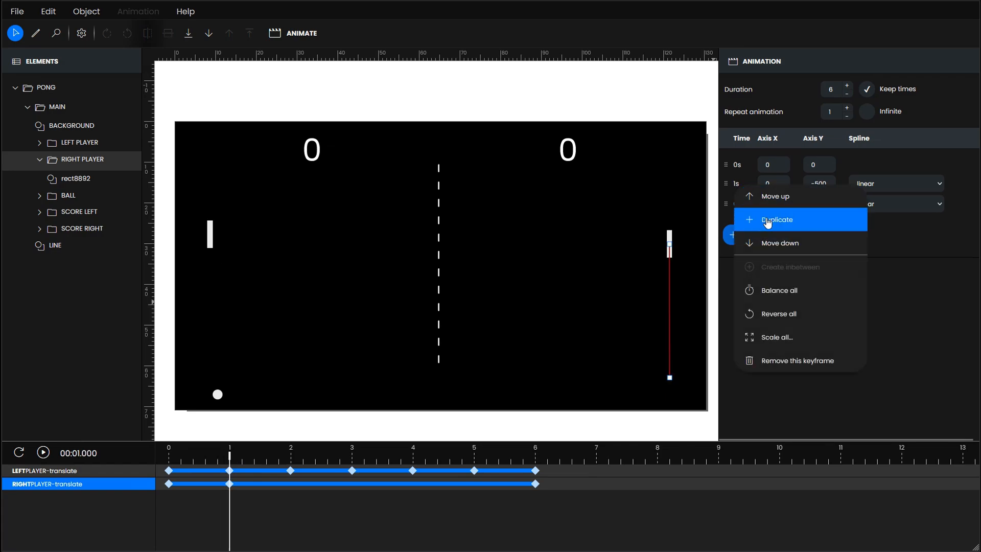
{"action": "left_click", "coordinate": [767, 222]}
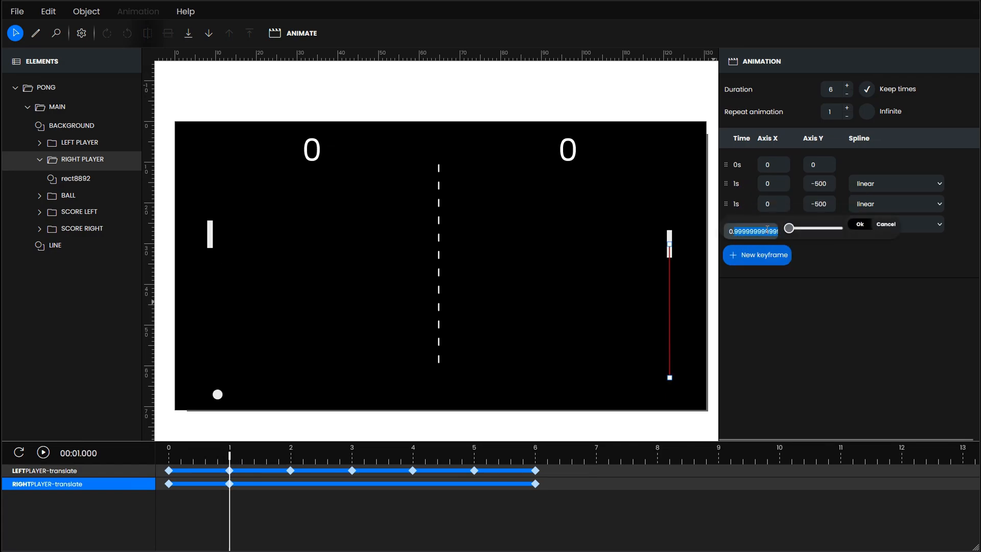
{"action": "left_click_drag", "start_coordinate": [231, 461], "coordinate": [413, 453]}
{"action": "left_click", "coordinate": [774, 260]}
{"action": "left_click", "coordinate": [766, 276]}
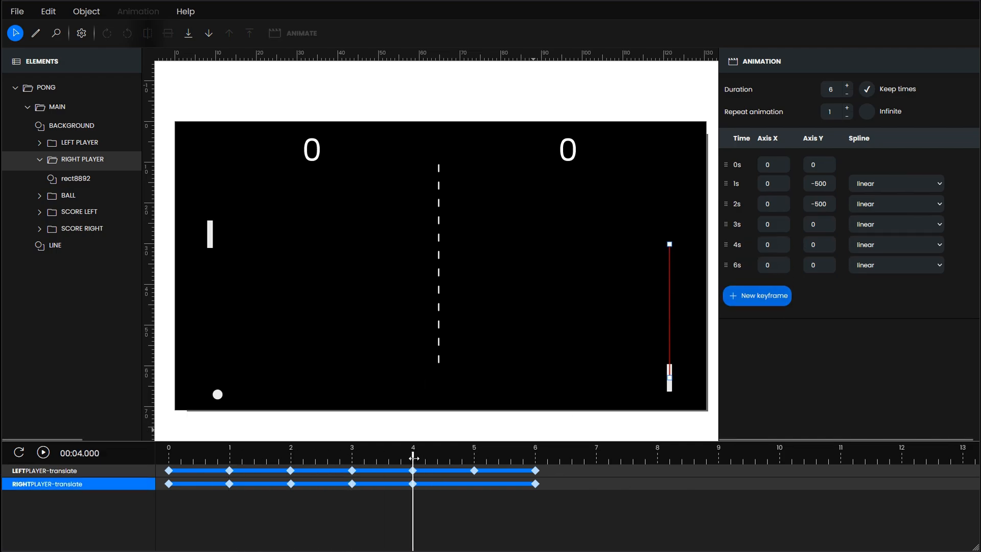
{"action": "left_click", "coordinate": [766, 296]}
- Set the right player's Axis Y to -150 at 3s and 4s, and -800 at 5s
{"action": "left_click", "coordinate": [822, 225]}
{"action": "type", "text": "-150"}
{"action": "left_click", "coordinate": [822, 247]}
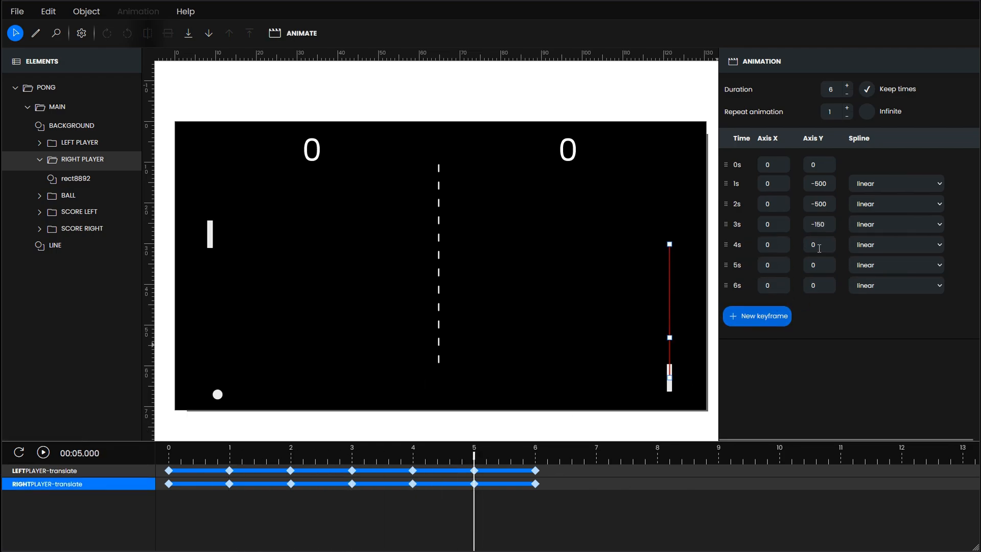
{"action": "double_click", "coordinate": [821, 247]}
{"action": "type", "text": "-150"}
{"action": "double_click", "coordinate": [822, 266]}
{"action": "type", "text": "-800"}
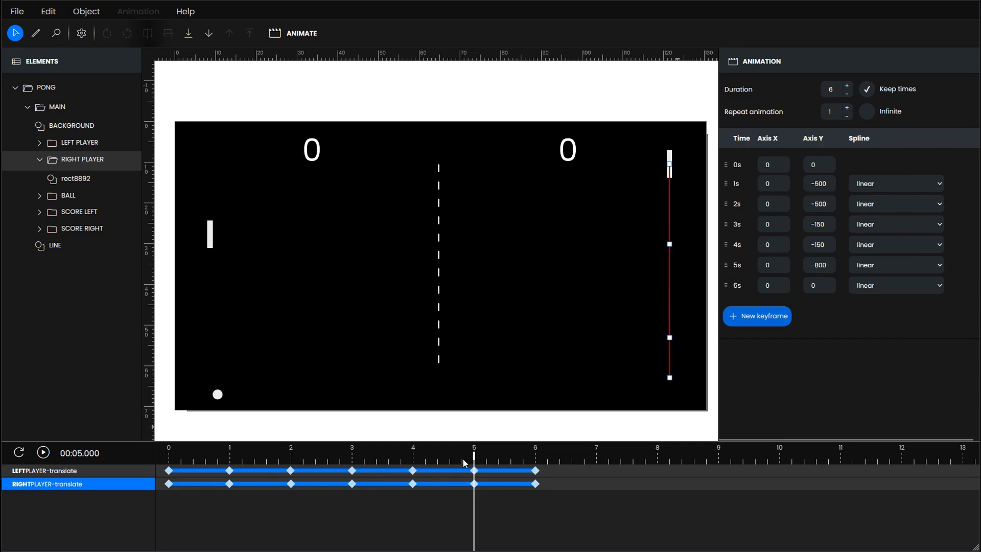
- Set the timeline to 1 second and add a translate animation to the ball
{"action": "left_click_drag", "start_coordinate": [466, 485], "coordinate": [230, 459]}
{"action": "left_click", "coordinate": [217, 397]}
{"action": "left_click", "coordinate": [138, 11]}
{"action": "left_click", "coordinate": [121, 98]}
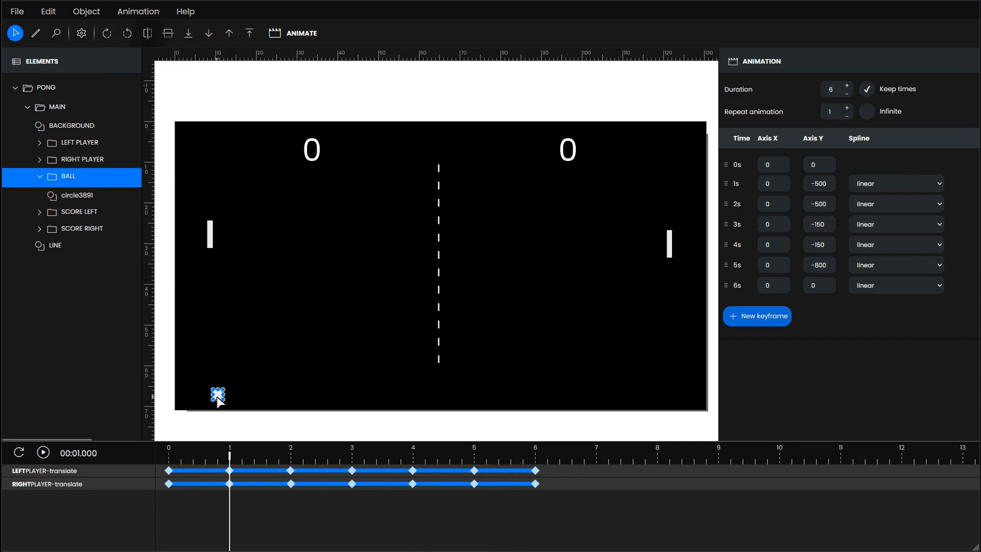
{"action": "left_click", "coordinate": [151, 14]}
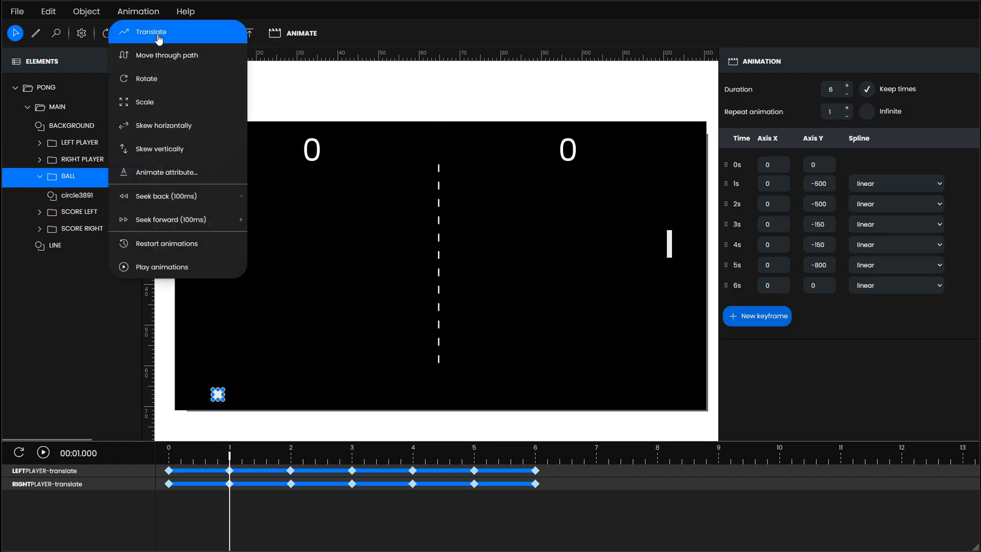
{"action": "left_click", "coordinate": [151, 32]}
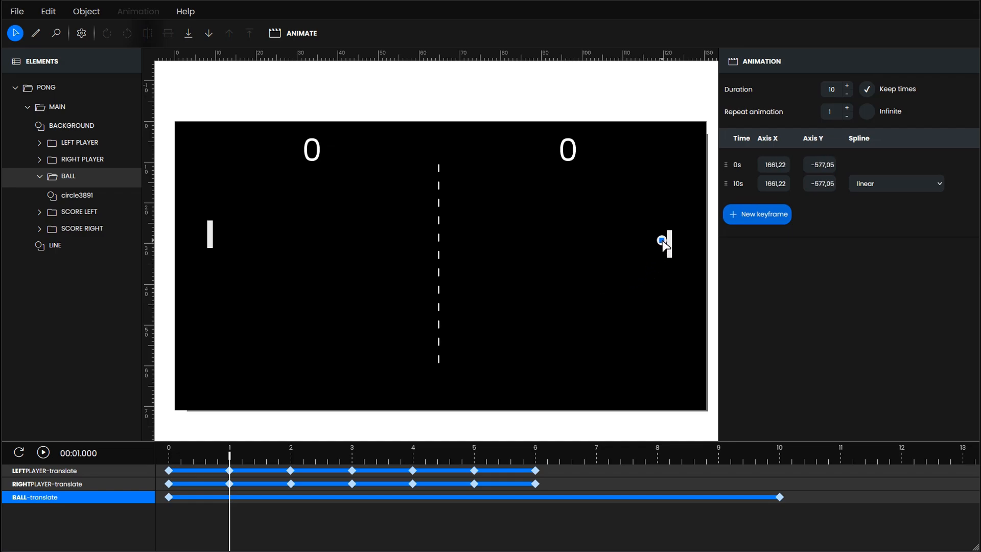
- Place the ball against the right paddle at about X 1661,27, Y -560,54, and set its 0s keyframe to 0, 0
{"action": "scroll", "coordinate": [662, 243], "scroll_direction": "up", "scroll_amount": 5}
{"action": "left_click_drag", "start_coordinate": [654, 214], "coordinate": [655, 239]}
{"action": "scroll", "coordinate": [657, 245], "scroll_direction": "down", "scroll_amount": 5}
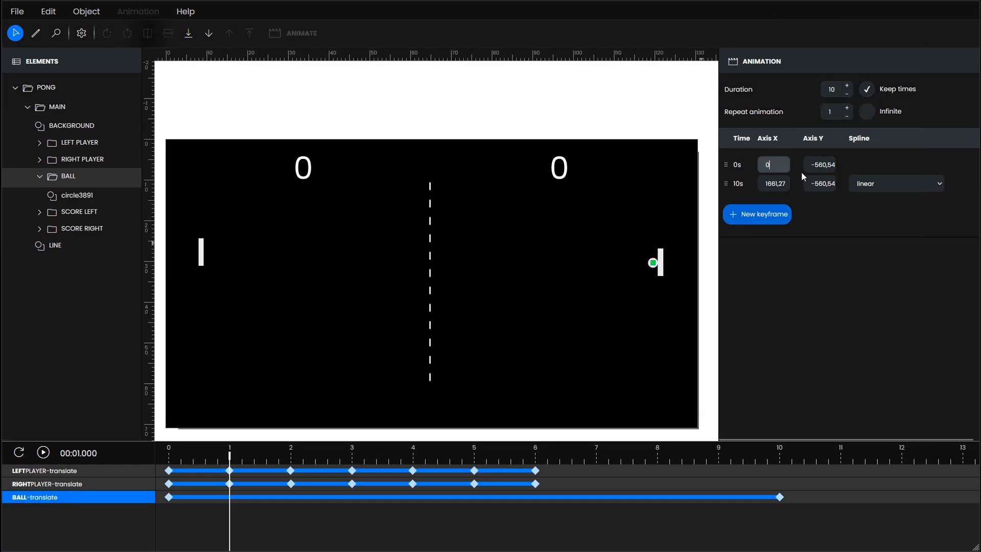
{"action": "left_click", "coordinate": [821, 164]}
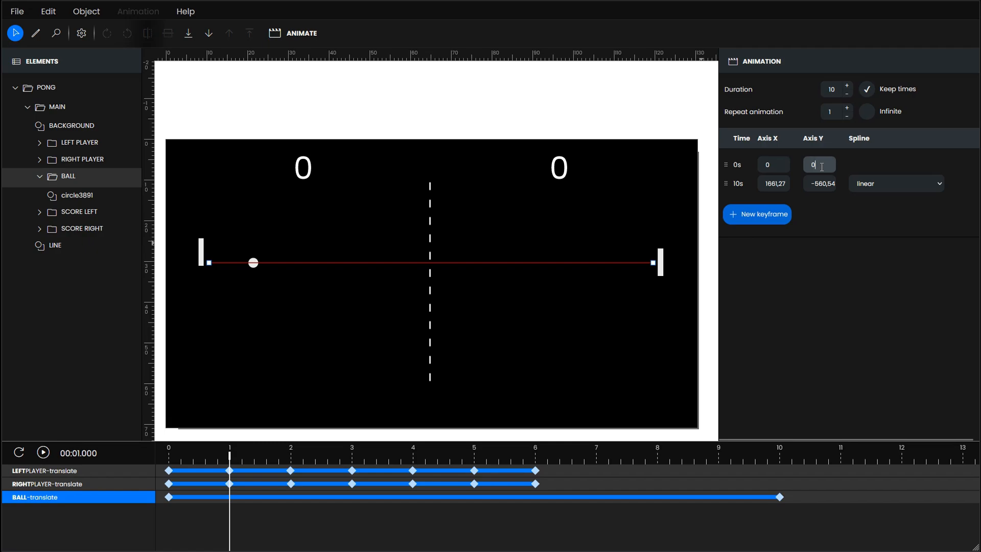
{"action": "key", "text": "Return"}
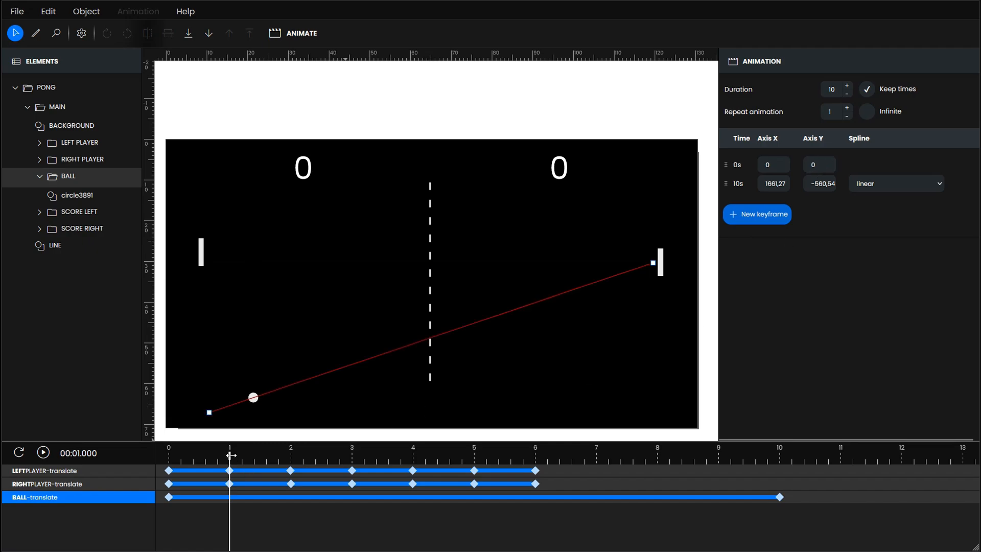
{"action": "left_click_drag", "start_coordinate": [231, 455], "coordinate": [149, 489]}
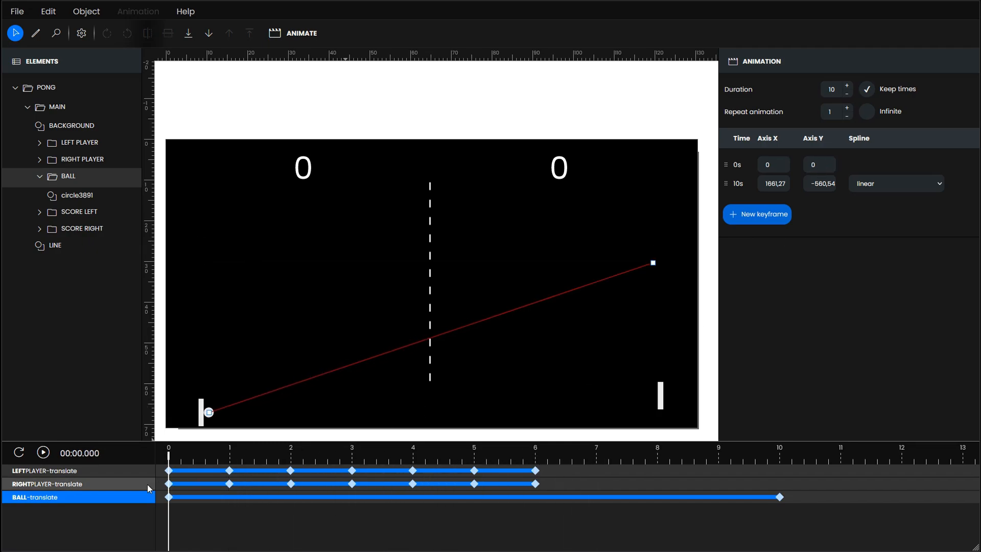
- Set the ball animation's duration to 6 seconds and add a 1-second keyframe at X 1661,27, Y -560,54
{"action": "left_click", "coordinate": [848, 98]}
{"action": "left_click", "coordinate": [848, 97]}
{"action": "left_click", "coordinate": [848, 99]}
{"action": "left_click", "coordinate": [847, 100]}
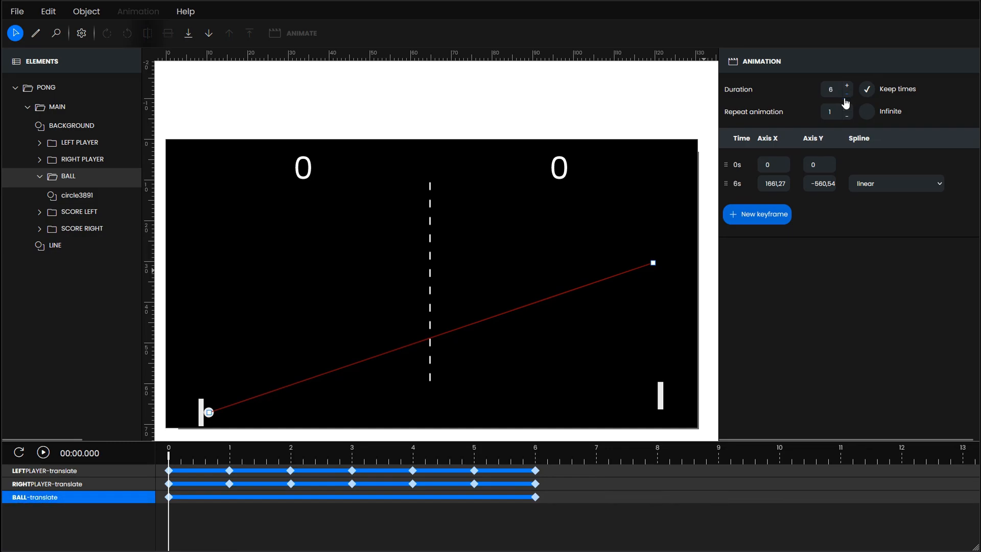
{"action": "left_click", "coordinate": [230, 456]}
{"action": "left_click", "coordinate": [757, 214]}
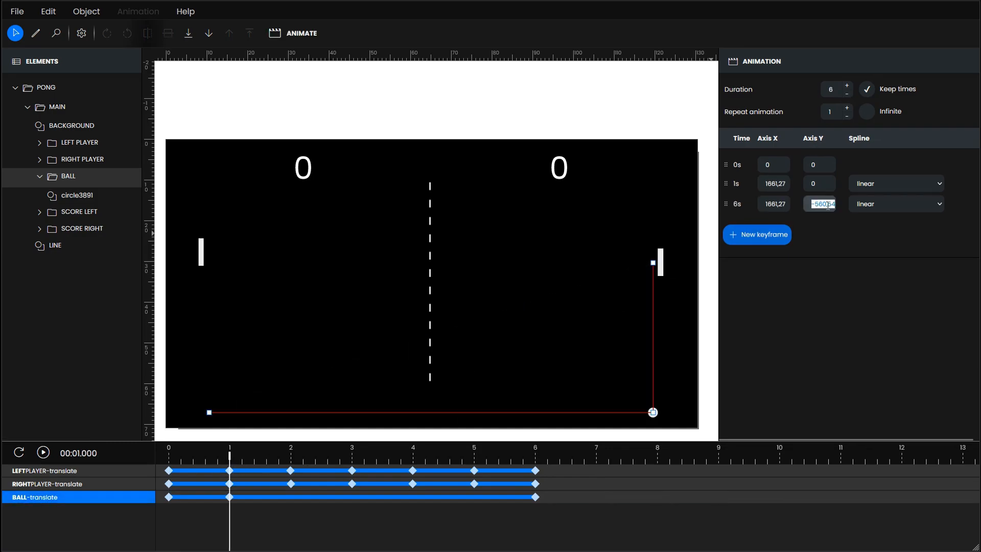
- Add a ball keyframe at 1.5 seconds on the court's upper edge near the centre line, about X 820,65, Y -1003,49
{"action": "left_click_drag", "start_coordinate": [230, 457], "coordinate": [261, 456]}
{"action": "left_click", "coordinate": [757, 234]}
{"action": "left_click_drag", "start_coordinate": [209, 412], "coordinate": [435, 149]}
{"action": "scroll", "coordinate": [432, 144], "scroll_direction": "up", "scroll_amount": 6}
{"action": "left_click_drag", "start_coordinate": [471, 204], "coordinate": [420, 186]}
{"action": "scroll", "coordinate": [501, 164], "scroll_direction": "down", "scroll_amount": 7}
- Set Axis X of the ball's 6s keyframe to 0 and add a new keyframe at 2 seconds
{"action": "left_click_drag", "start_coordinate": [260, 457], "coordinate": [291, 462]}
{"action": "left_click", "coordinate": [778, 225]}
{"action": "key", "text": "ctrl+a"}
{"action": "type", "text": "0"}
{"action": "key", "text": "Tab"}
{"action": "type", "text": "0"}
{"action": "left_click", "coordinate": [799, 256]}
{"action": "left_click", "coordinate": [770, 260]}
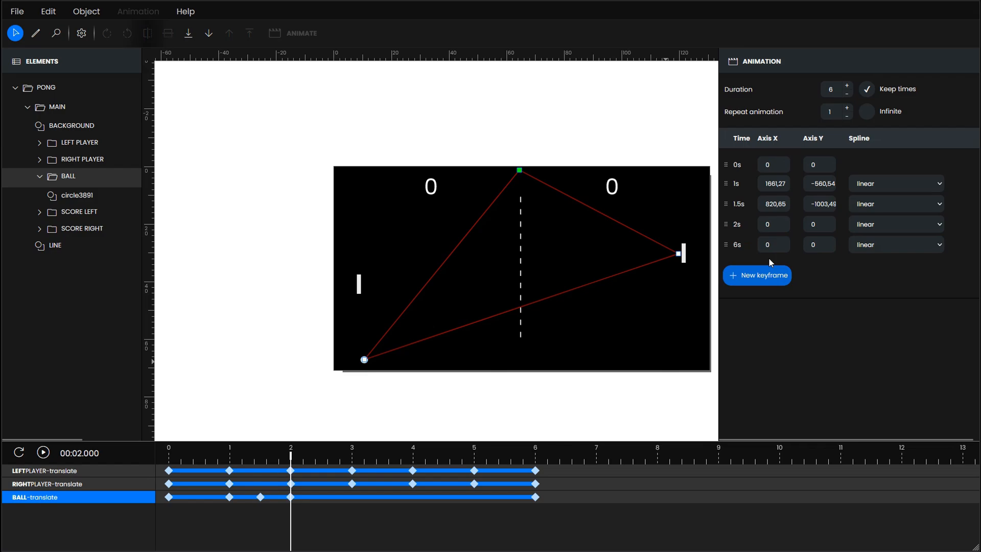
- Position the ball's 2s keyframe against the left paddle at about X -0,38, Y -400,96
{"action": "left_click", "coordinate": [777, 226]}
{"action": "key", "text": "Tab"}
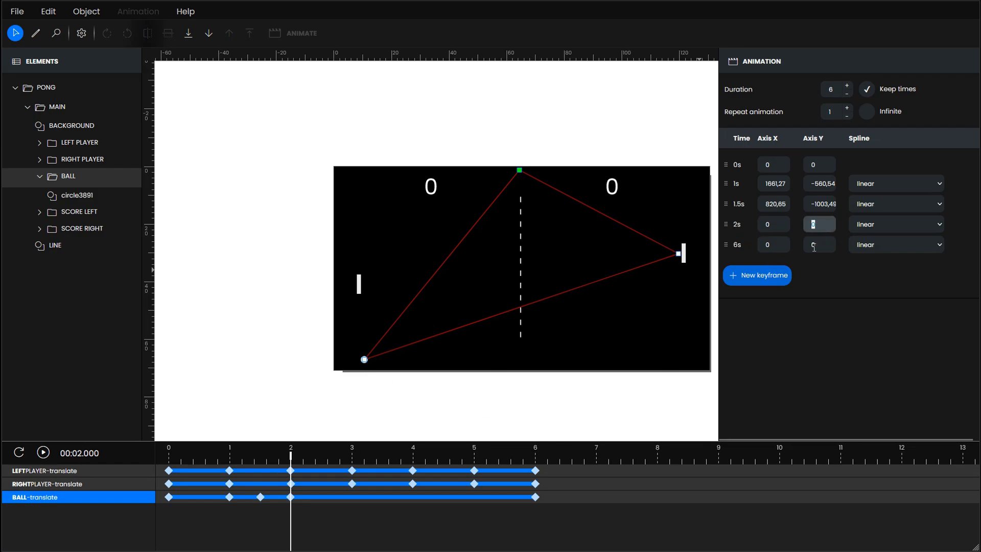
{"action": "left_click", "coordinate": [812, 257]}
{"action": "scroll", "coordinate": [419, 211], "scroll_direction": "down", "scroll_amount": 2}
{"action": "left_click_drag", "start_coordinate": [382, 377], "coordinate": [383, 257]}
{"action": "scroll", "coordinate": [382, 257], "scroll_direction": "up", "scroll_amount": 7}
{"action": "scroll", "coordinate": [384, 258], "scroll_direction": "up", "scroll_amount": 4}
{"action": "left_click_drag", "start_coordinate": [364, 300], "coordinate": [364, 271]}
{"action": "scroll", "coordinate": [380, 242], "scroll_direction": "down", "scroll_amount": 7}
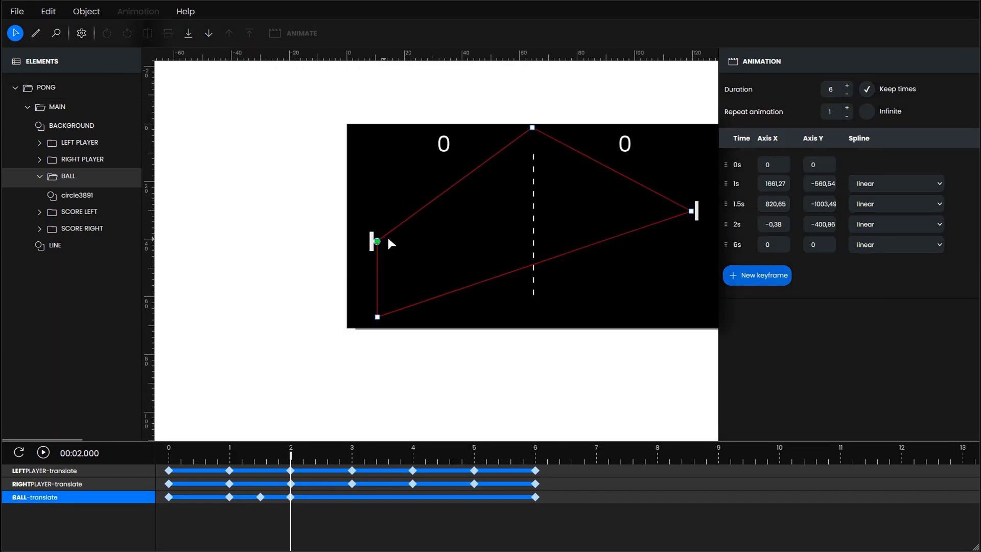
- Add a ball keyframe at 2.6 seconds on the court's lower edge with Axis X 1085 and Axis Y 40
{"action": "left_click_drag", "start_coordinate": [291, 462], "coordinate": [353, 473]}
{"action": "scroll", "coordinate": [392, 269], "scroll_direction": "up", "scroll_amount": 3}
{"action": "left_click", "coordinate": [757, 275]}
{"action": "left_click", "coordinate": [773, 245]}
{"action": "type", "text": "1085"}
{"action": "key", "text": "Tab"}
{"action": "type", "text": "40"}
- Add a ball keyframe at 3 seconds against the right paddle at about X 1661,61, Y -210,6
{"action": "left_click", "coordinate": [757, 296]}
{"action": "left_click", "coordinate": [773, 265]}
{"action": "type", "text": "1660"}
{"action": "scroll", "coordinate": [543, 290], "scroll_direction": "up", "scroll_amount": 7}
{"action": "left_click_drag", "start_coordinate": [536, 306], "coordinate": [543, 291]}
{"action": "scroll", "coordinate": [543, 290], "scroll_direction": "down", "scroll_amount": 8}
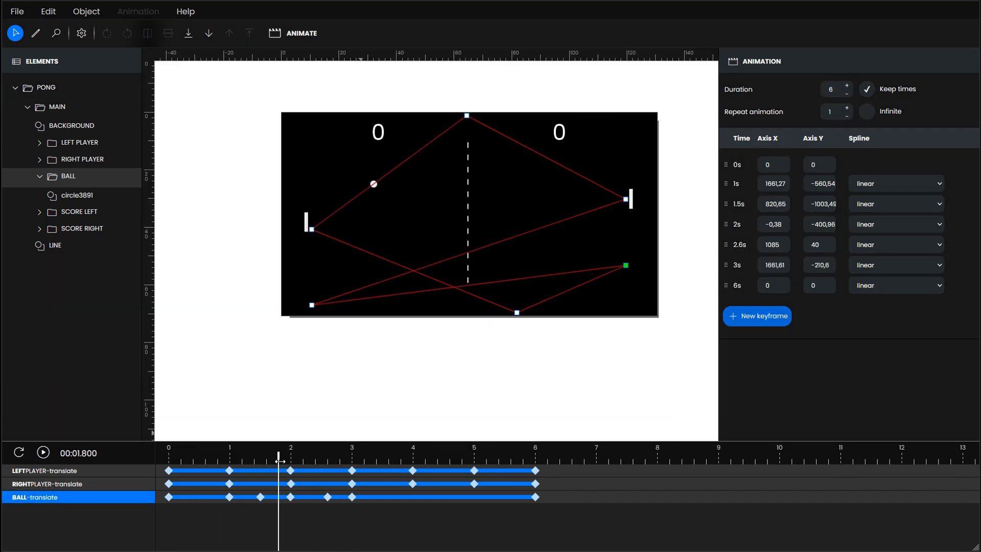
- Add a ball keyframe at 4 seconds against the left paddle, about X -0,56, Y -588,6, and a new keyframe at 4.8 seconds
{"action": "left_click_drag", "start_coordinate": [278, 462], "coordinate": [462, 463]}
{"action": "left_click", "coordinate": [757, 316]}
{"action": "scroll", "coordinate": [327, 179], "scroll_direction": "up", "scroll_amount": 6}
{"action": "left_click", "coordinate": [757, 337]}
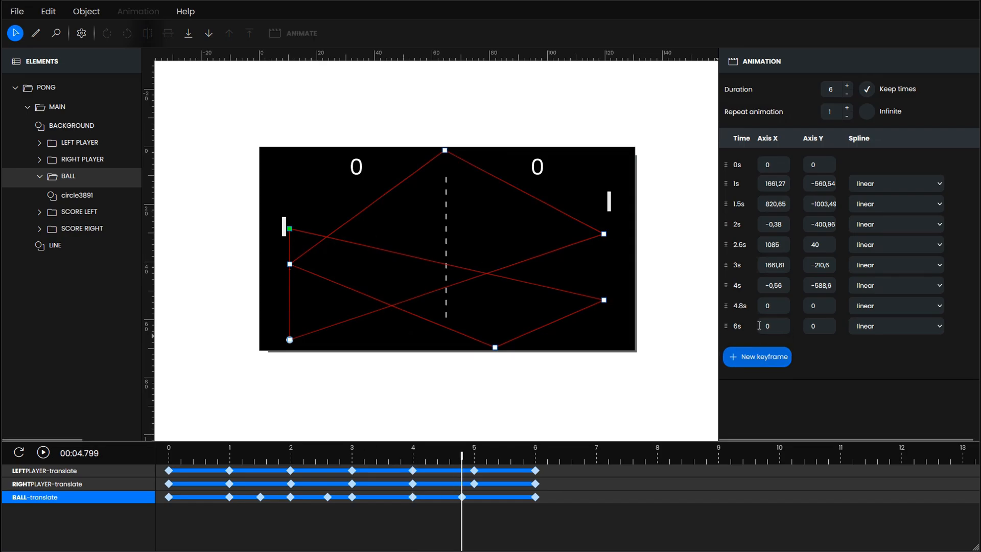
- Position the ball's 4.8s keyframe on the court's upper edge at about X 1460,95, Y -1003,76
{"action": "left_click", "coordinate": [772, 306]}
{"action": "type", "text": "1460"}
{"action": "left_click", "coordinate": [820, 308]}
{"action": "type", "text": "-1003"}
{"action": "scroll", "coordinate": [566, 151], "scroll_direction": "up", "scroll_amount": 7}
{"action": "left_click_drag", "start_coordinate": [544, 191], "coordinate": [547, 188]}
- Add a ball keyframe at 5 seconds against the right paddle, about X 1661,64, Y -863,14, and play the animation
{"action": "left_click_drag", "start_coordinate": [462, 456], "coordinate": [474, 455]}
{"action": "scroll", "coordinate": [581, 192], "scroll_direction": "up", "scroll_amount": 3}
{"action": "left_click", "coordinate": [758, 356]}
{"action": "left_click", "coordinate": [774, 326]}
{"action": "type", "text": "1660"}
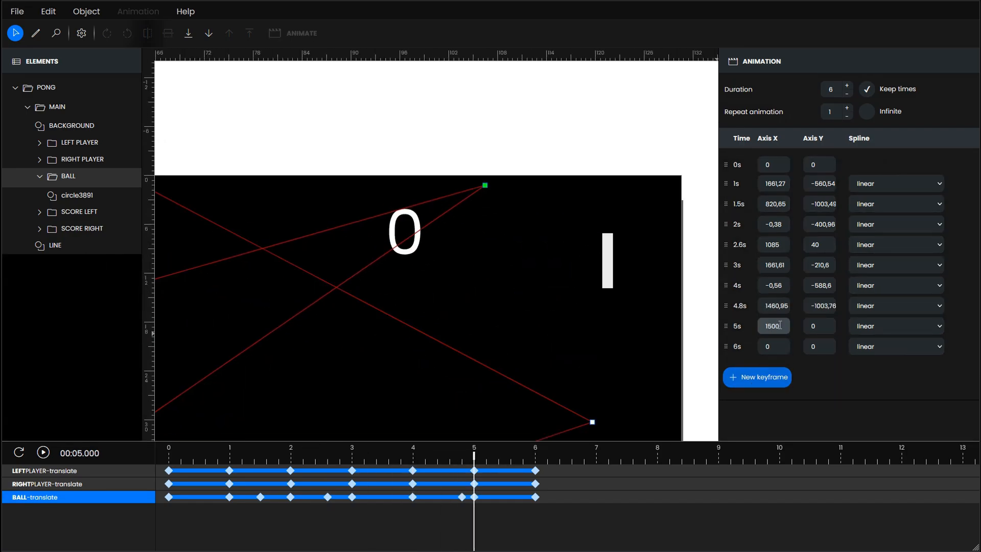
{"action": "scroll", "coordinate": [481, 222], "scroll_direction": "up", "scroll_amount": 7}
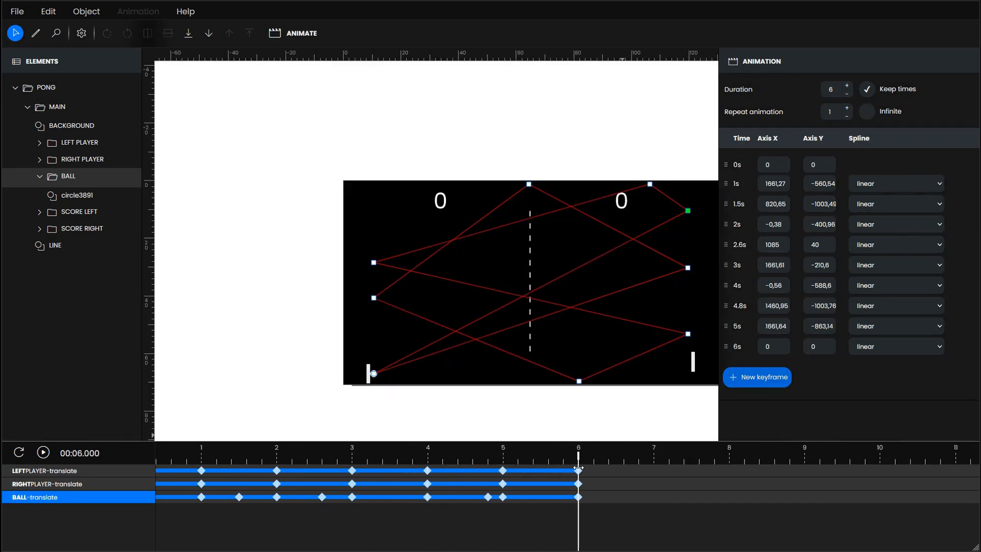
{"action": "left_click", "coordinate": [43, 453]}
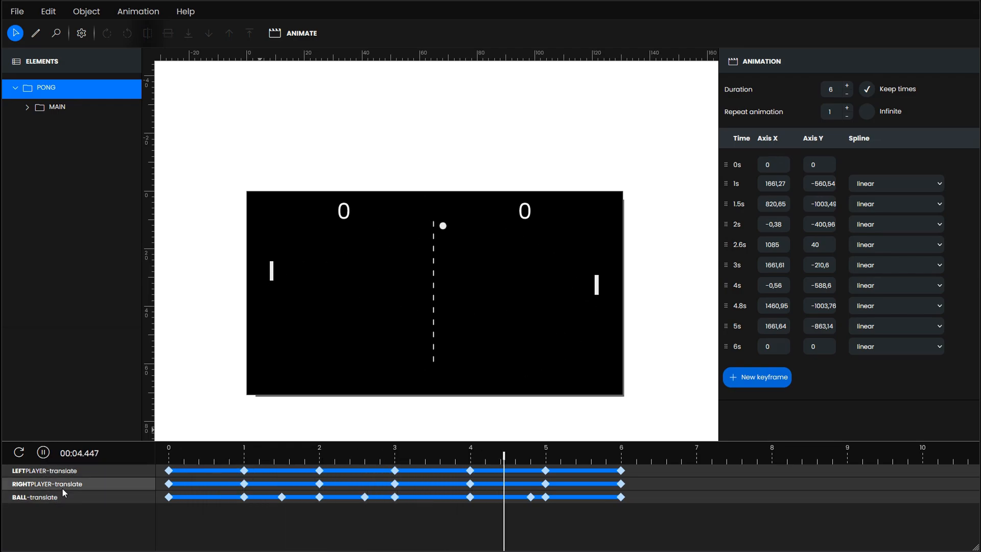
- Add a ball keyframe at 5.9 seconds on the court's lower edge near the left paddle, about X 77,93, Y 39,44
{"action": "left_click_drag", "start_coordinate": [746, 457], "coordinate": [613, 478]}
{"action": "scroll", "coordinate": [426, 341], "scroll_direction": "up", "scroll_amount": 3}
{"action": "left_click", "coordinate": [757, 377]}
{"action": "scroll", "coordinate": [187, 403], "scroll_direction": "up", "scroll_amount": 3}
{"action": "left_click_drag", "start_coordinate": [323, 362], "coordinate": [360, 340]}
{"action": "left_click_drag", "start_coordinate": [262, 381], "coordinate": [291, 396]}
{"action": "key", "text": "ctrl+z"}
{"action": "double_click", "coordinate": [774, 349]}
{"action": "scroll", "coordinate": [282, 410], "scroll_direction": "up", "scroll_amount": 5}
{"action": "left_click_drag", "start_coordinate": [341, 322], "coordinate": [342, 319]}
{"action": "scroll", "coordinate": [329, 333], "scroll_direction": "down", "scroll_amount": 6}
{"action": "mouse_move", "coordinate": [614, 457]}
{"action": "left_mouse_down"}
{"action": "mouse_move", "coordinate": [547, 467]}
{"action": "mouse_move", "coordinate": [629, 466]}
{"action": "left_mouse_up"}
- Set the translate animations of the left paddle, right paddle and ball to repeat infinitely
{"action": "left_click", "coordinate": [601, 471]}
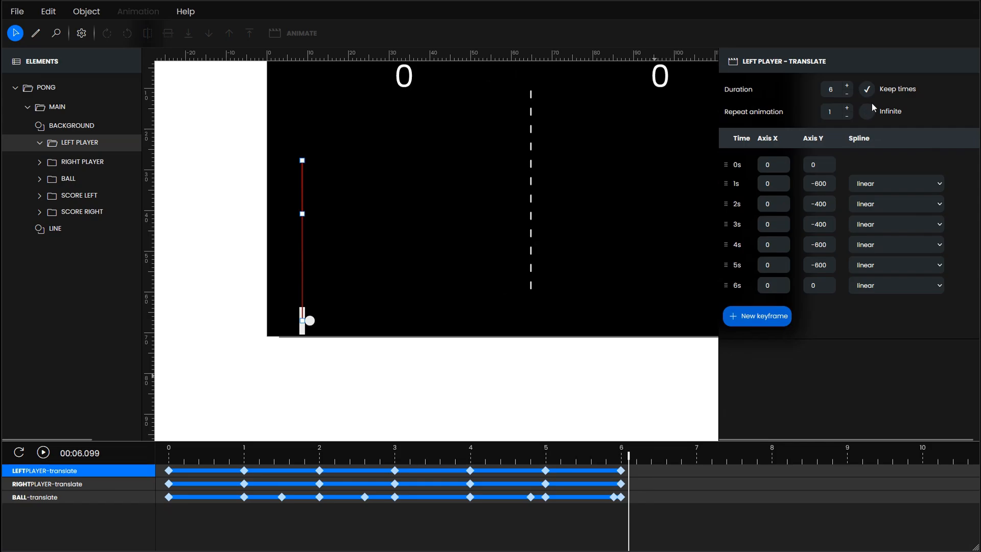
{"action": "left_click", "coordinate": [88, 484]}
{"action": "left_click", "coordinate": [868, 112]}
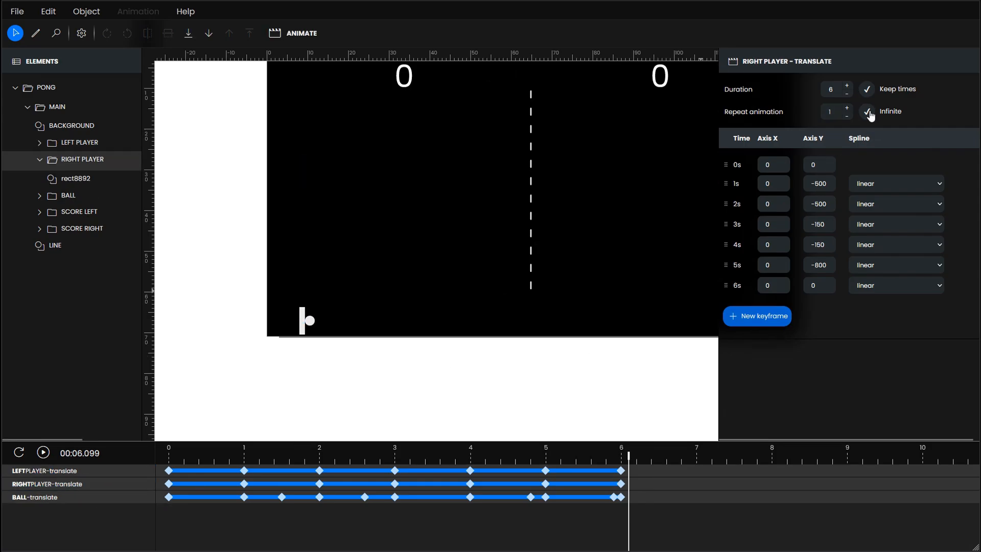
{"action": "left_click", "coordinate": [97, 498]}
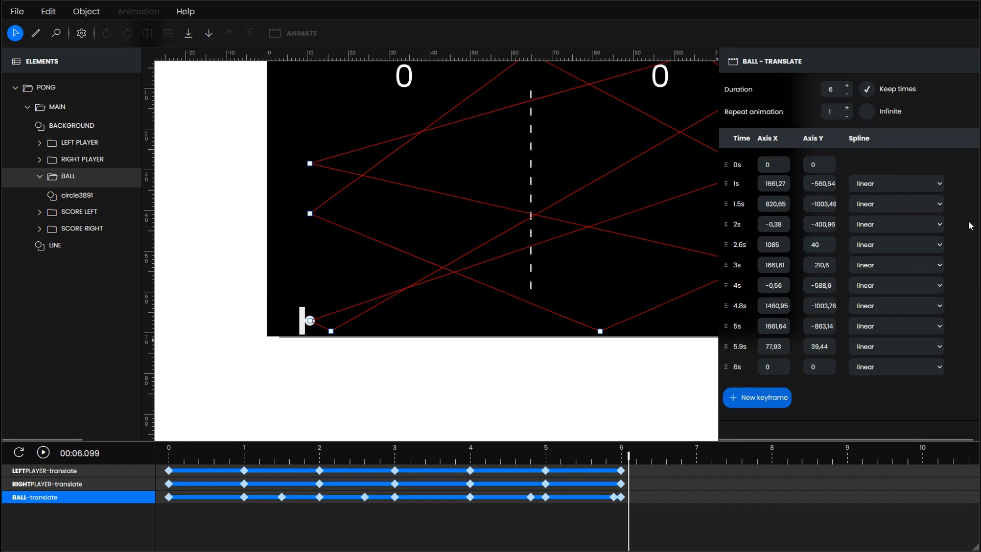
{"action": "left_click", "coordinate": [868, 112]}
{"action": "scroll", "coordinate": [199, 365], "scroll_direction": "down", "scroll_amount": 3}
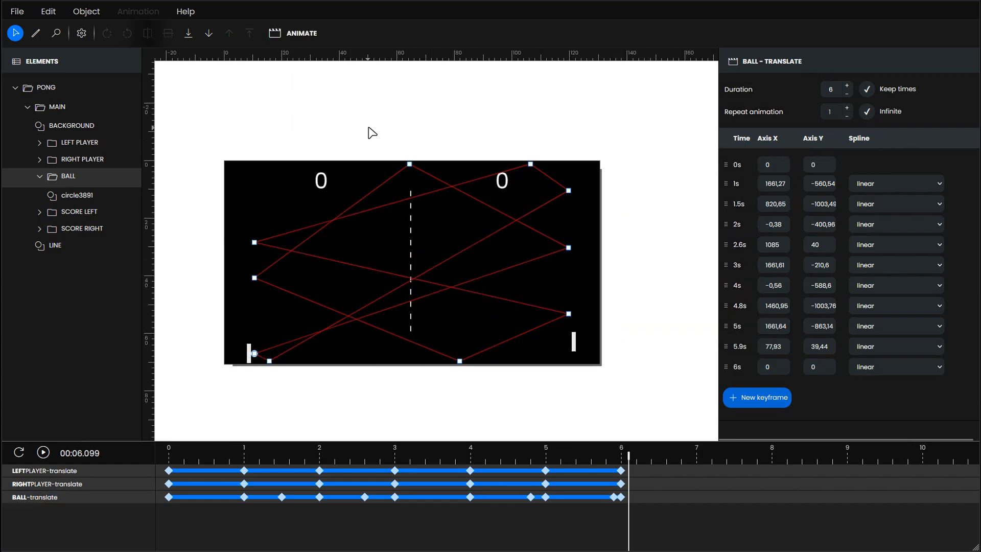
- Play the looping animation from the start, then stop it and return to 0 seconds
{"action": "left_click", "coordinate": [368, 128]}
{"action": "left_click_drag", "start_coordinate": [629, 454], "coordinate": [116, 512]}
{"action": "left_click", "coordinate": [44, 452]}
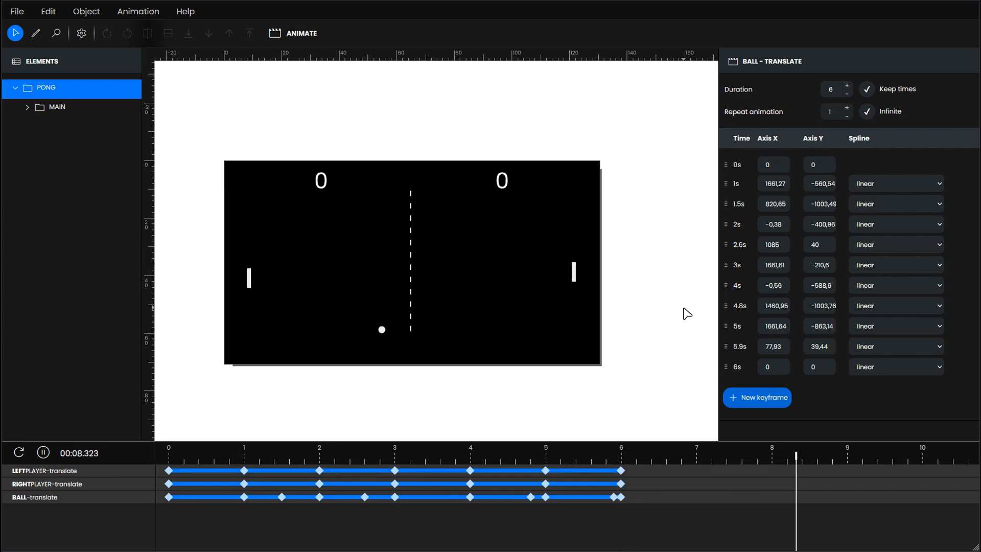
{"action": "left_click", "coordinate": [43, 453]}
{"action": "left_click", "coordinate": [19, 453]}
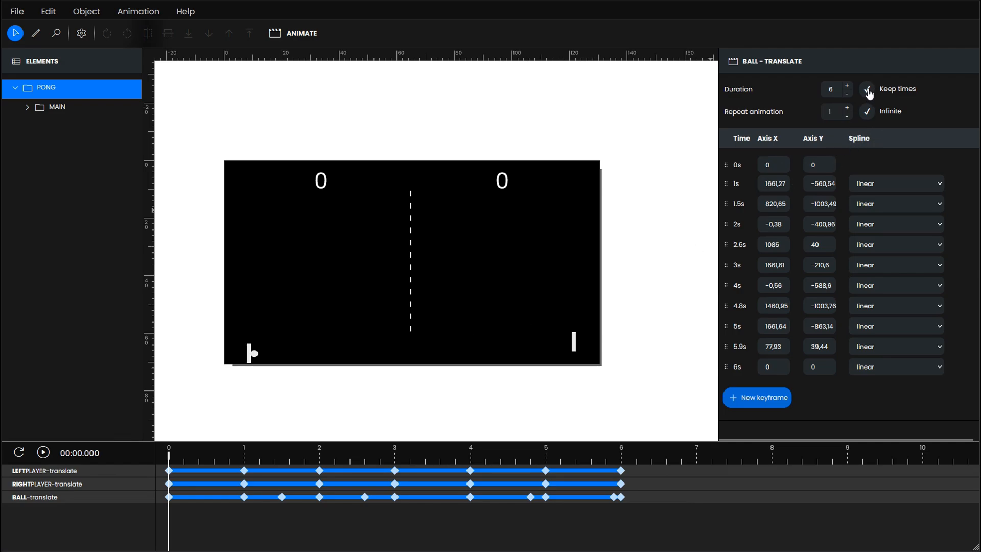
- Turn off Keep times and set the left paddle animation's duration to 3 seconds
{"action": "left_click", "coordinate": [90, 466]}
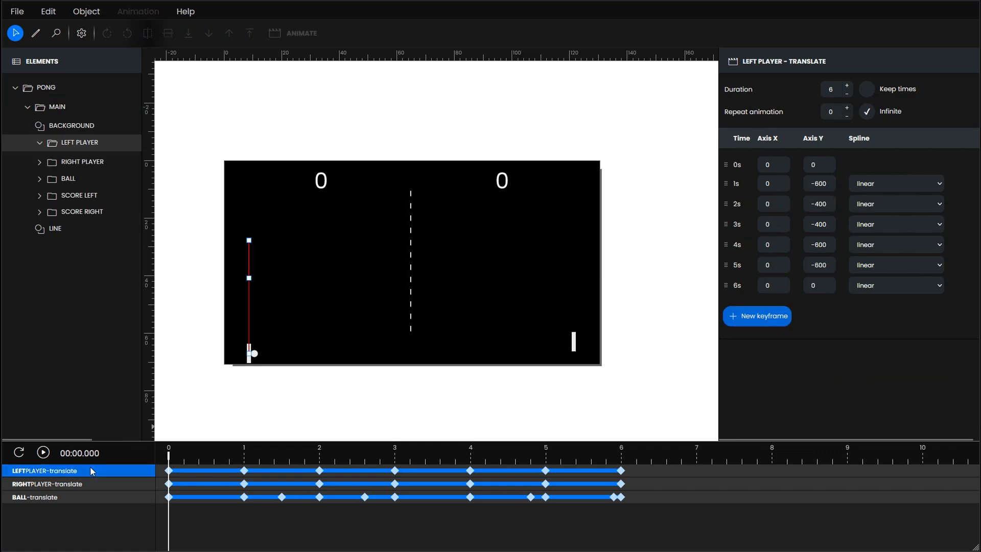
{"action": "left_click", "coordinate": [847, 94]}
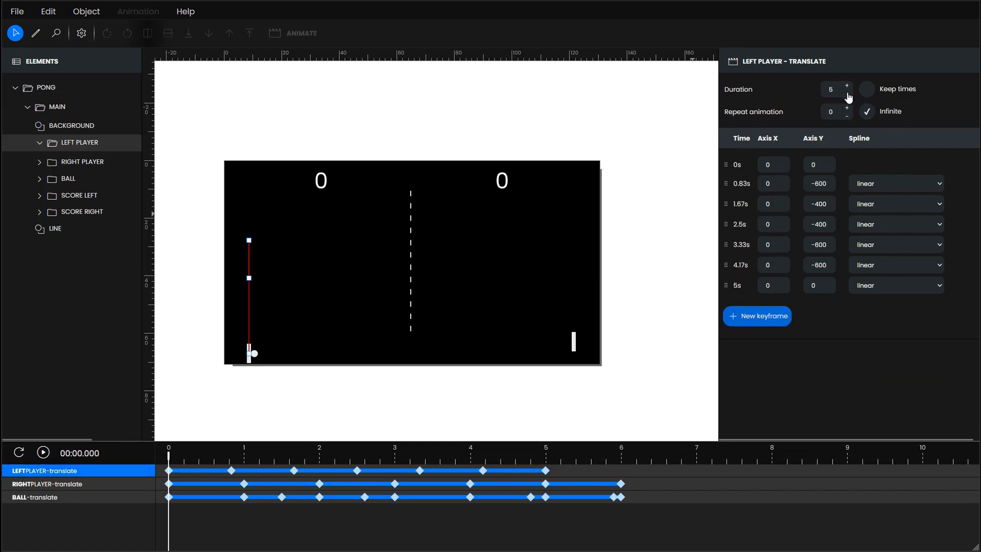
{"action": "left_click", "coordinate": [848, 94]}
{"action": "left_click", "coordinate": [847, 94]}
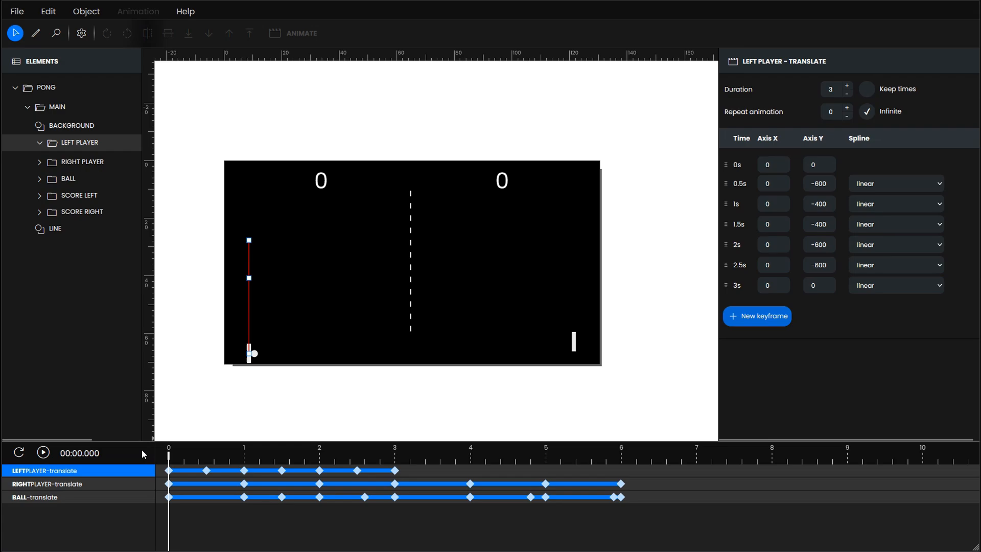
- Set the right paddle animation's duration to 3 seconds with its keyframe times scaled proportionally
{"action": "left_click", "coordinate": [126, 480]}
{"action": "left_click", "coordinate": [848, 94]}
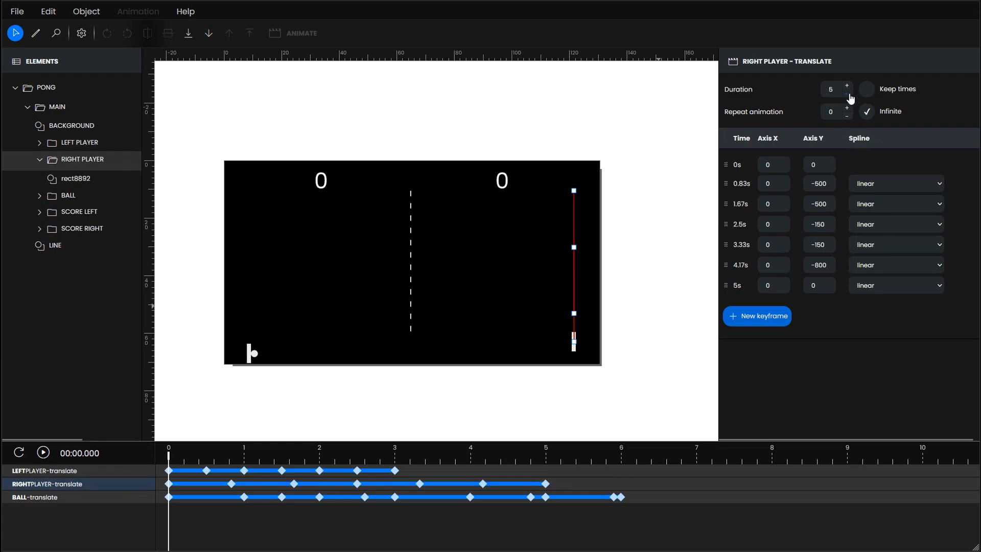
{"action": "left_click", "coordinate": [848, 95]}
{"action": "left_click", "coordinate": [848, 95]}
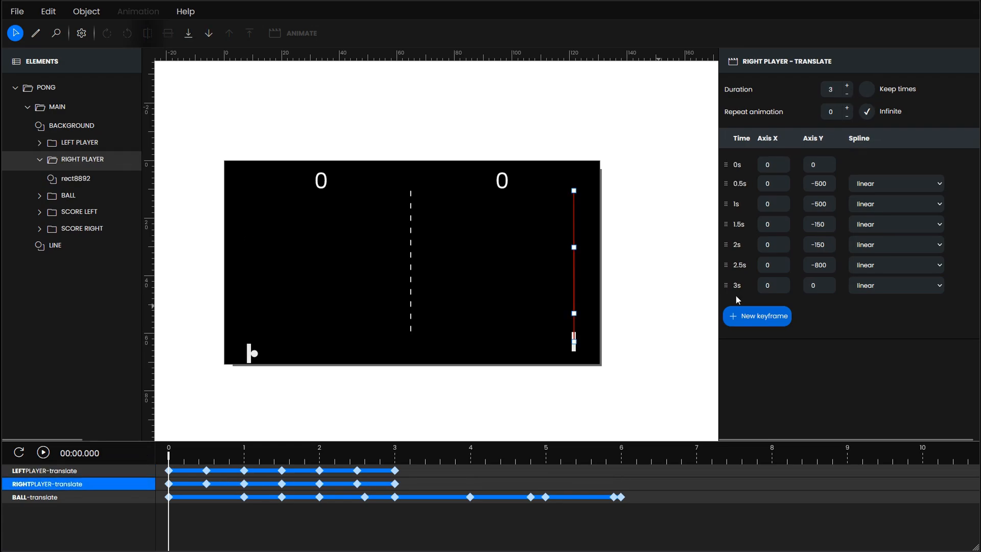
- Set the ball animation's duration to 3 seconds, scaling its keyframe times, and play the whole animation
{"action": "left_click", "coordinate": [125, 497]}
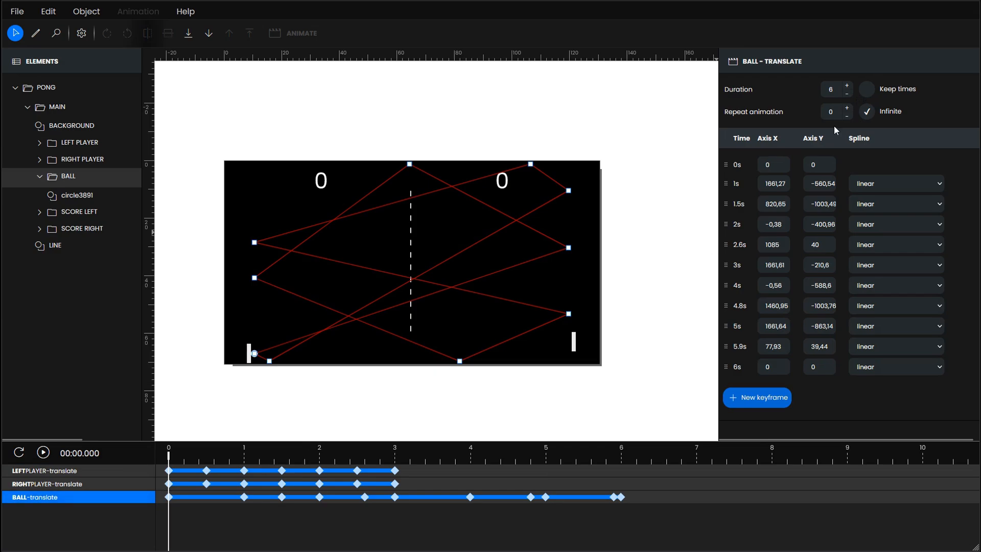
{"action": "left_click", "coordinate": [847, 95]}
{"action": "left_click", "coordinate": [848, 95]}
{"action": "left_click", "coordinate": [847, 94]}
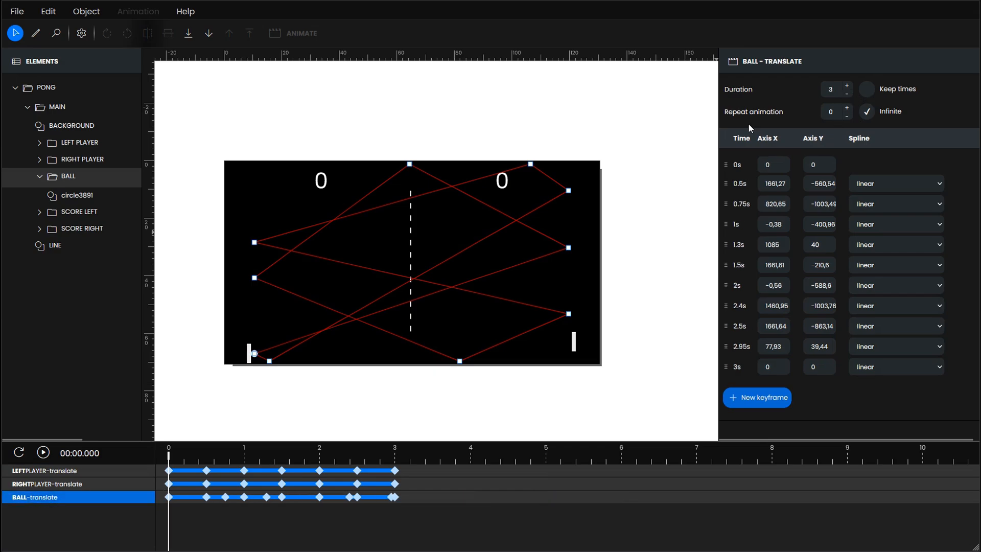
{"action": "left_click", "coordinate": [643, 143]}
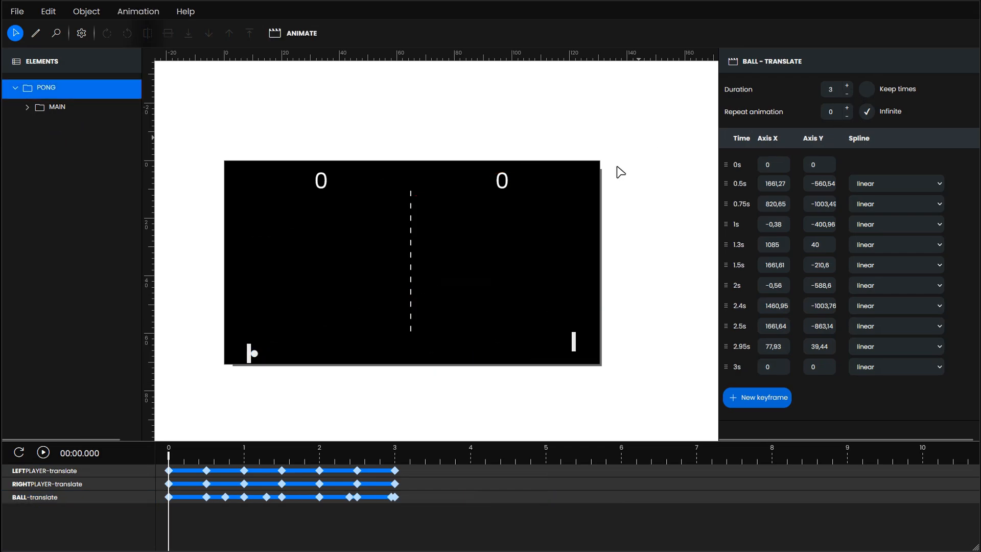
{"action": "left_click", "coordinate": [44, 453]}
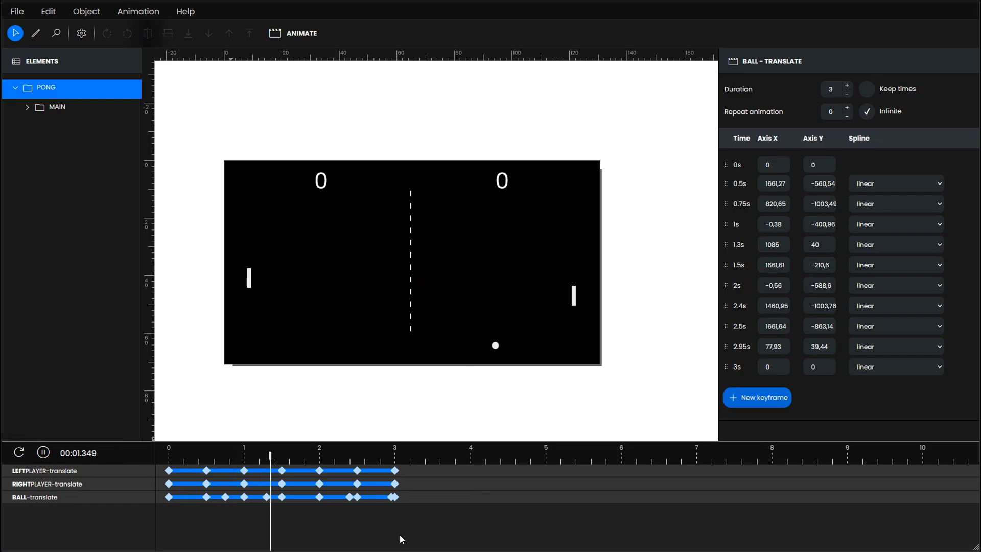